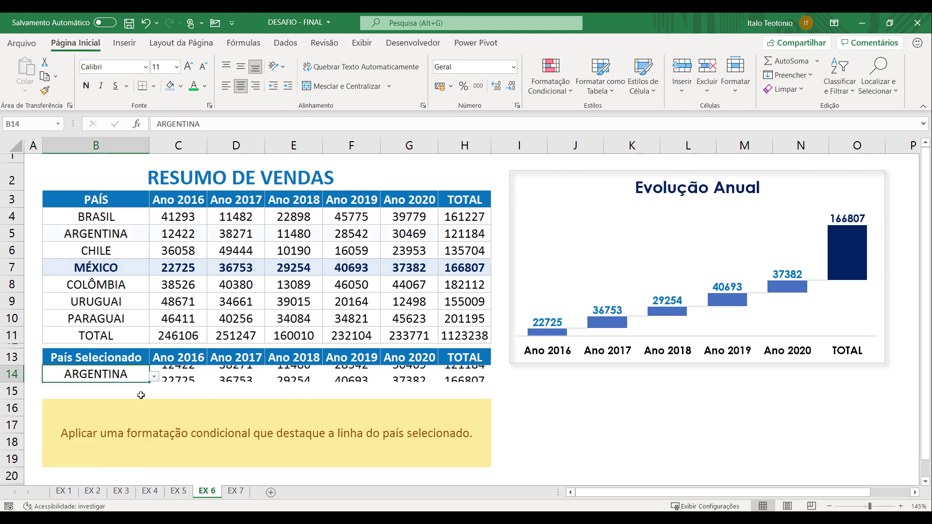
# Choose URUGUAI and finally PARAGUAI as the selected country in cell B14 of sheet EX 6
pyautogui.click(153, 377)
pyautogui.click(111, 449)
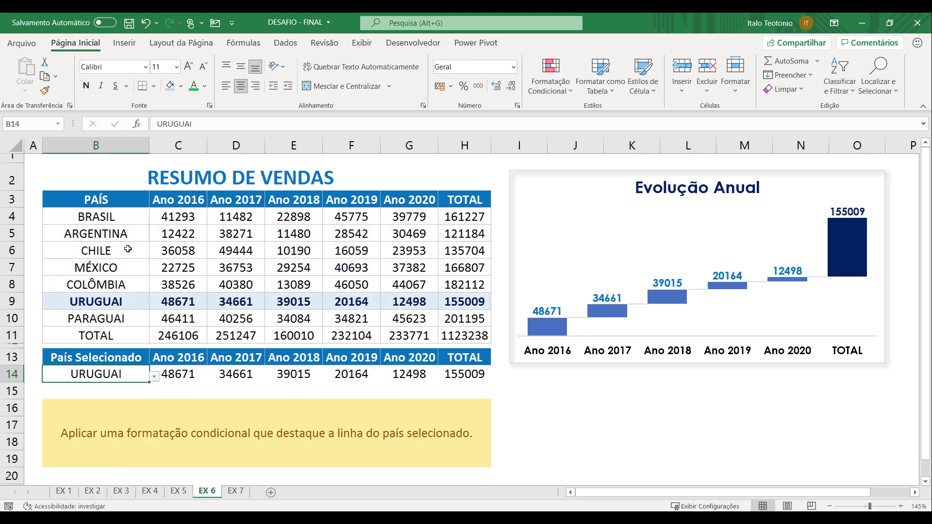
pyautogui.click(154, 376)
pyautogui.click(95, 465)
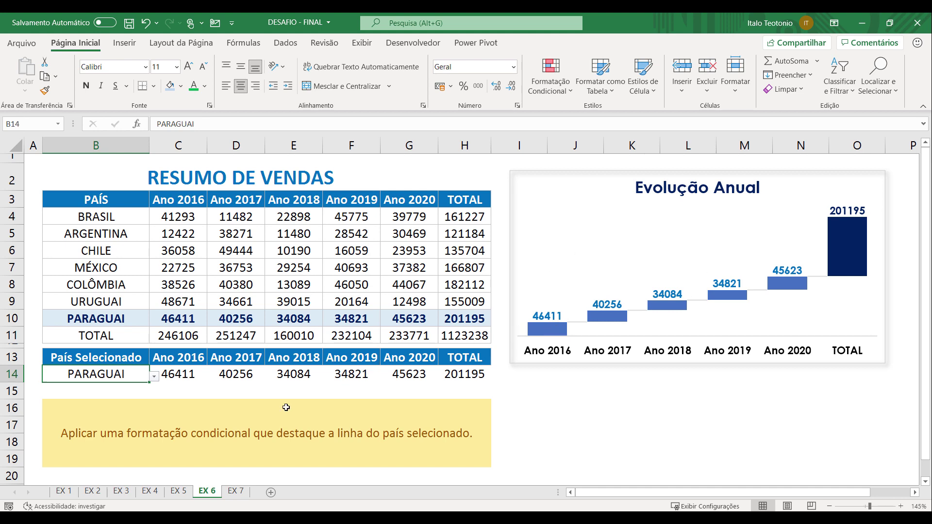
# Review the finished conditional formatting exercises on sheets EX 1 through EX 7, returning to EX 1
pyautogui.click(64, 491)
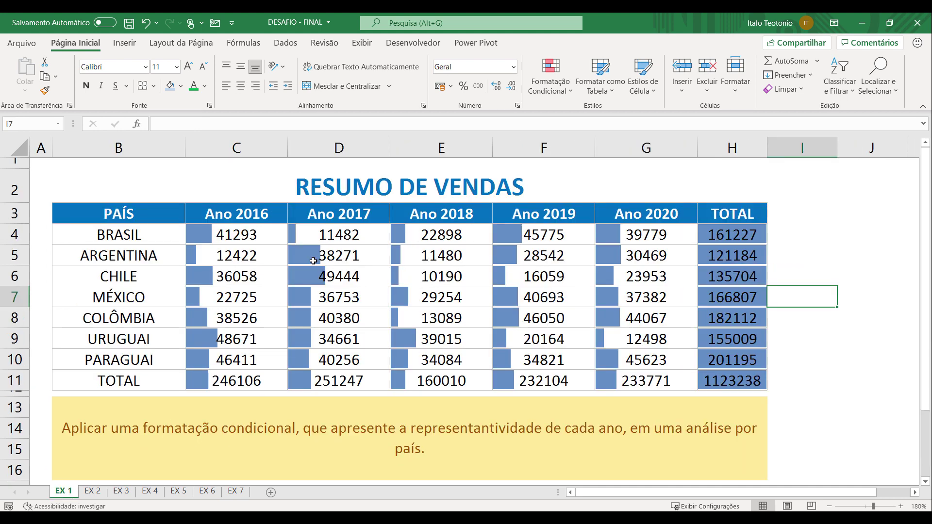
pyautogui.click(92, 492)
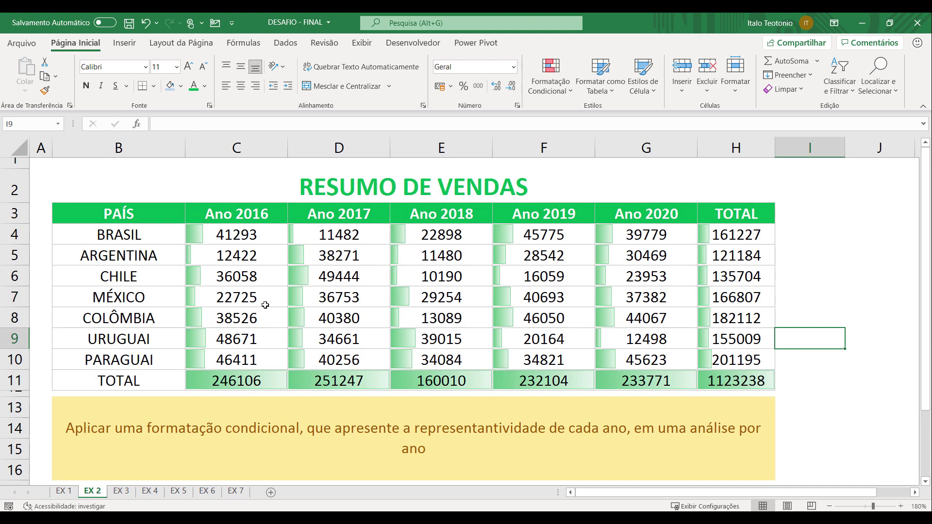
pyautogui.click(121, 491)
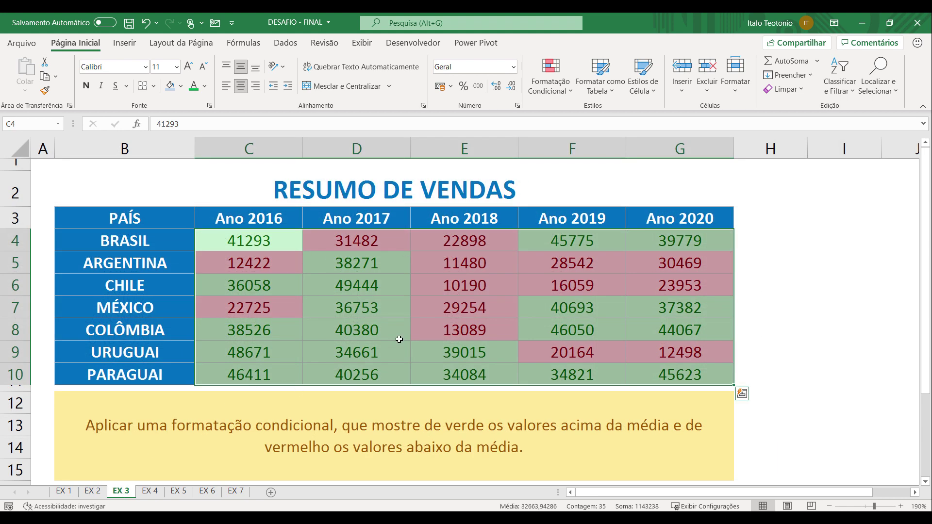
pyautogui.click(150, 492)
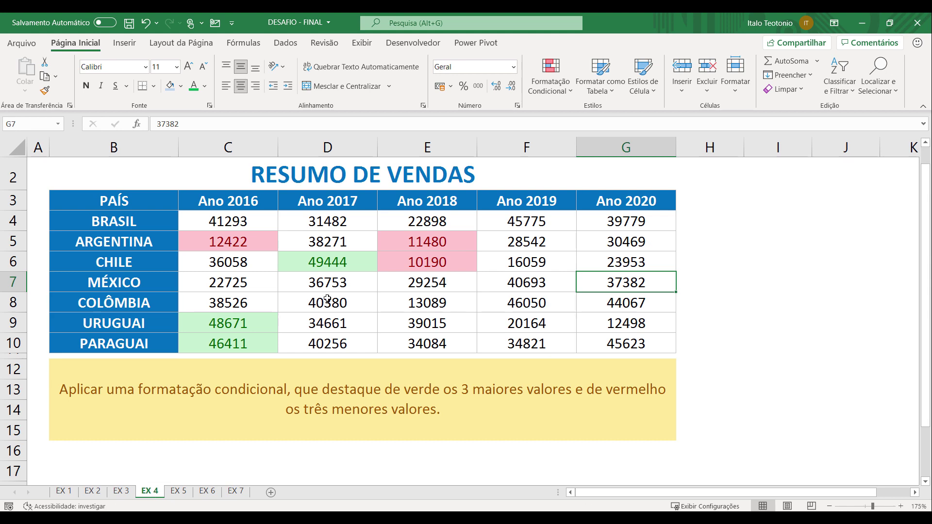
pyautogui.click(179, 492)
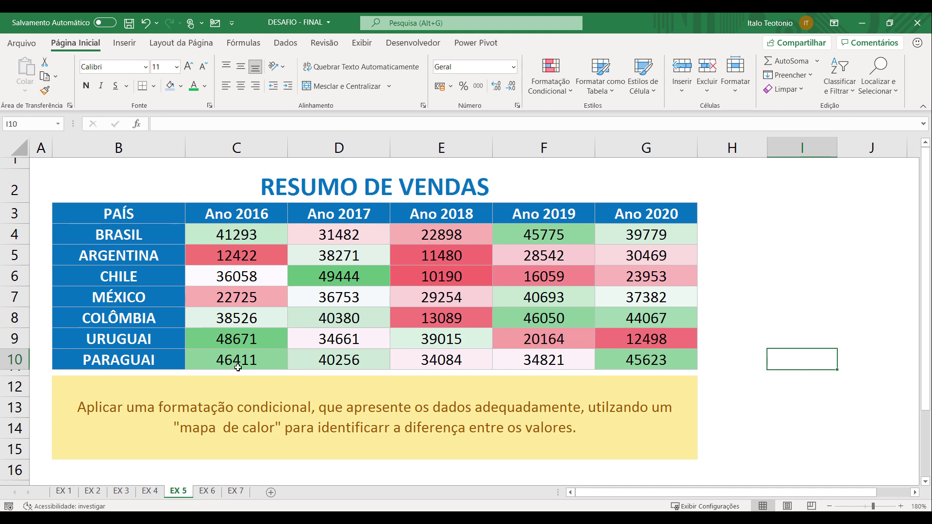
pyautogui.click(207, 491)
pyautogui.click(235, 491)
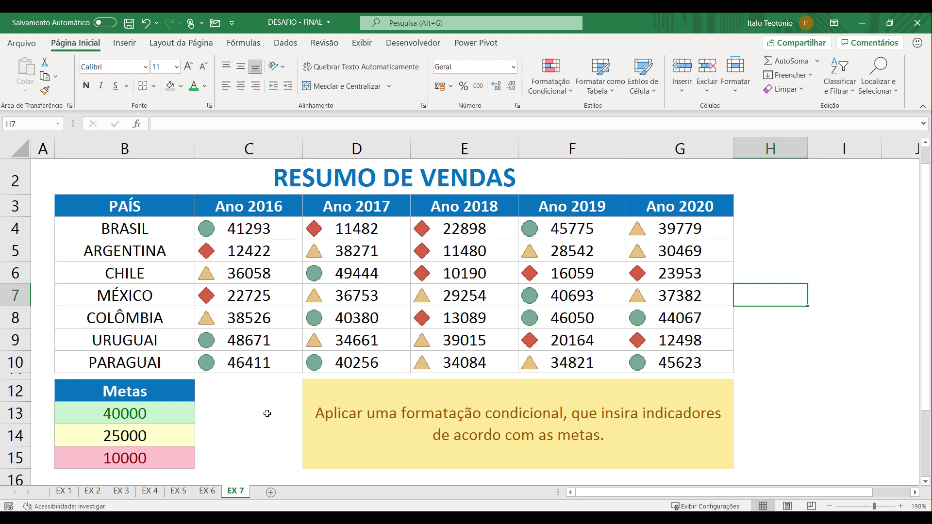
pyautogui.click(208, 491)
pyautogui.click(176, 492)
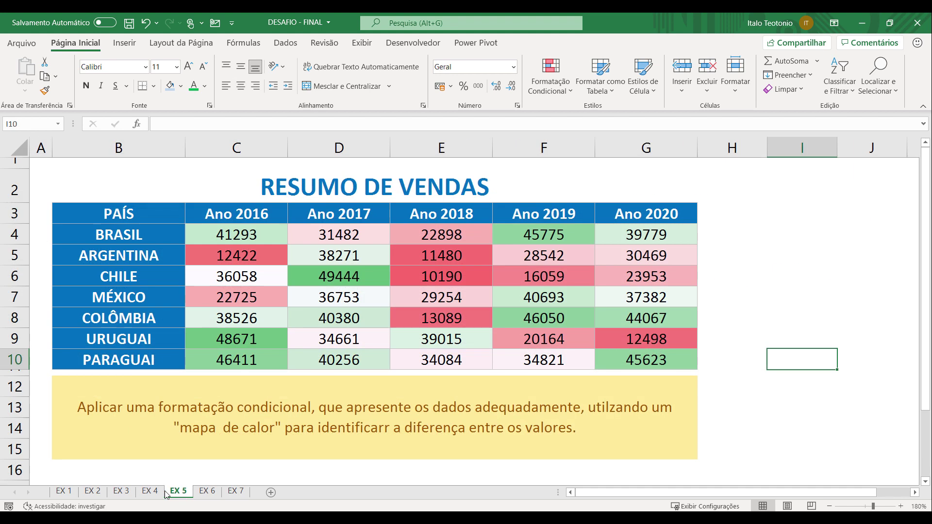
pyautogui.click(150, 492)
pyautogui.click(121, 492)
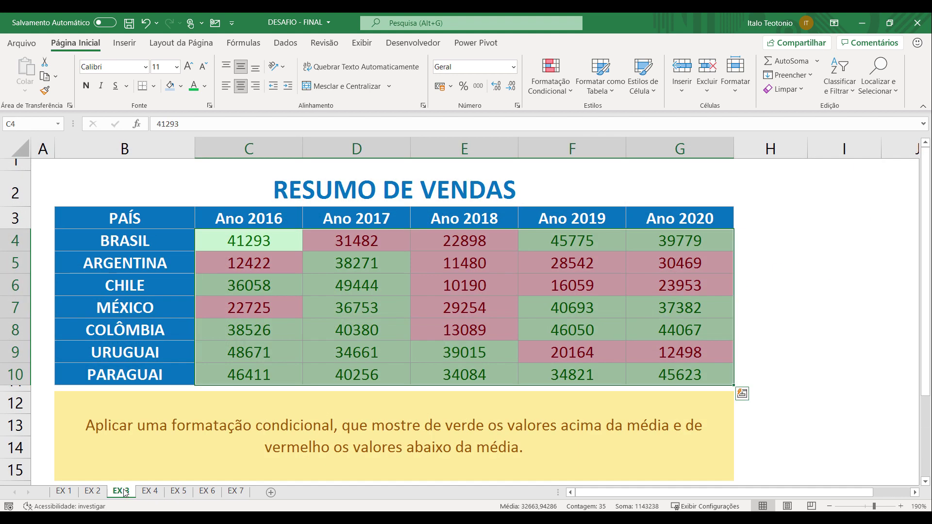
pyautogui.click(92, 491)
pyautogui.click(66, 492)
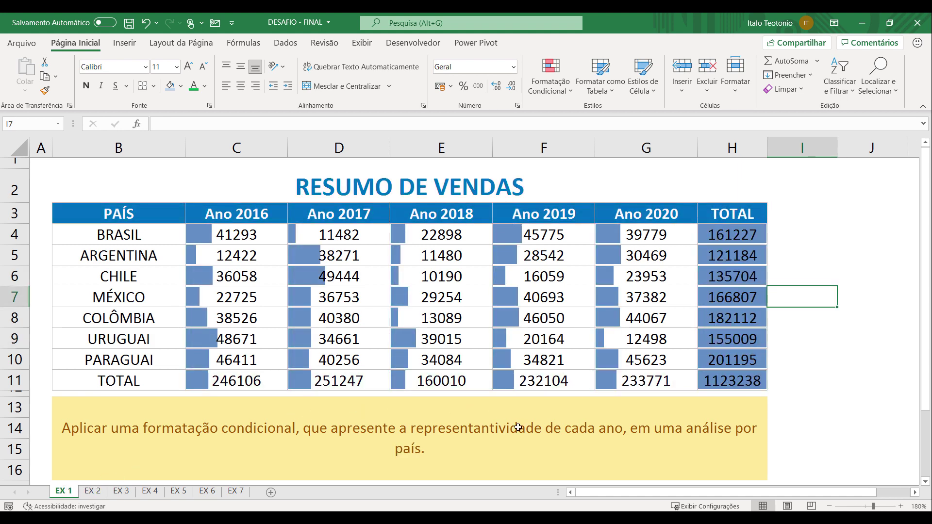
# Switch to the DESAFIO workbook and apply blue gradient-fill data bars to the BRASIL row, C4:H4, on sheet EX 1
pyautogui.hotkey('alt', 'Tab')
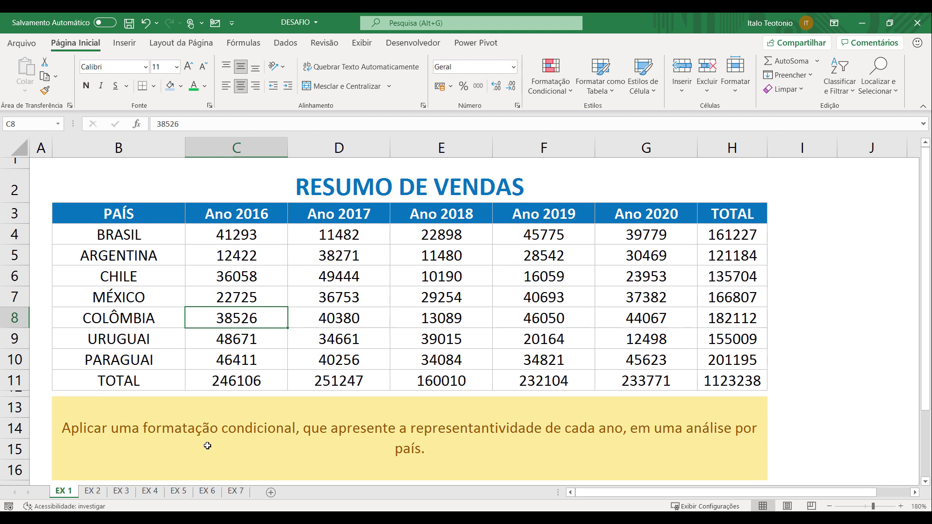
pyautogui.click(231, 234)
pyautogui.hotkey('ctrl', 'shift', 'Right')
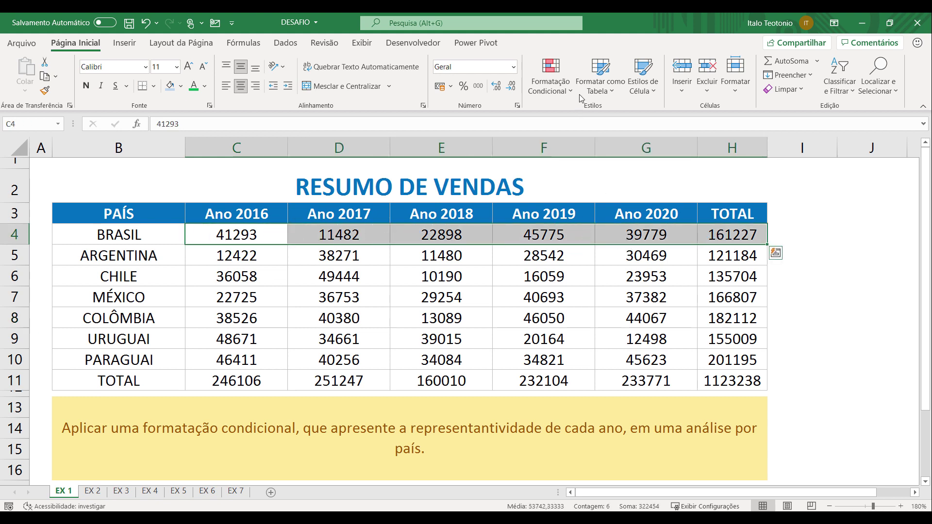
pyautogui.click(564, 94)
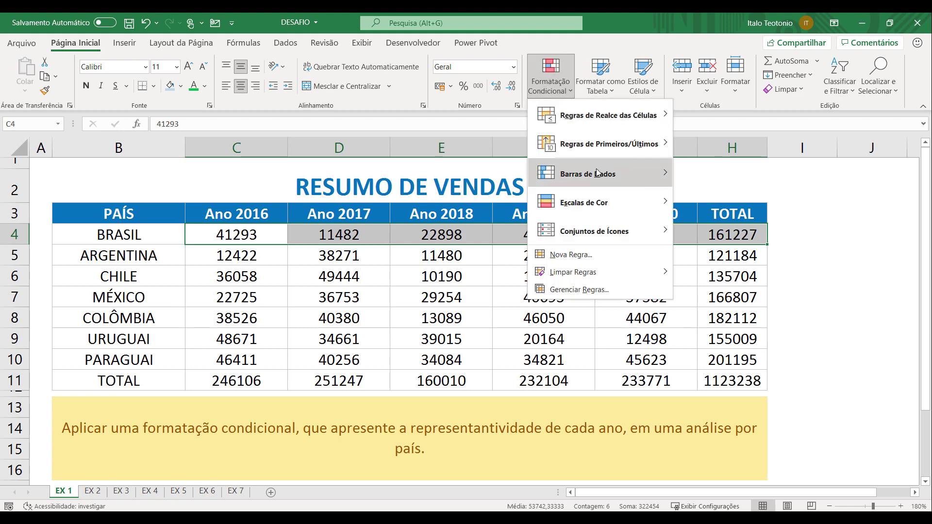
pyautogui.moveTo(599, 177)
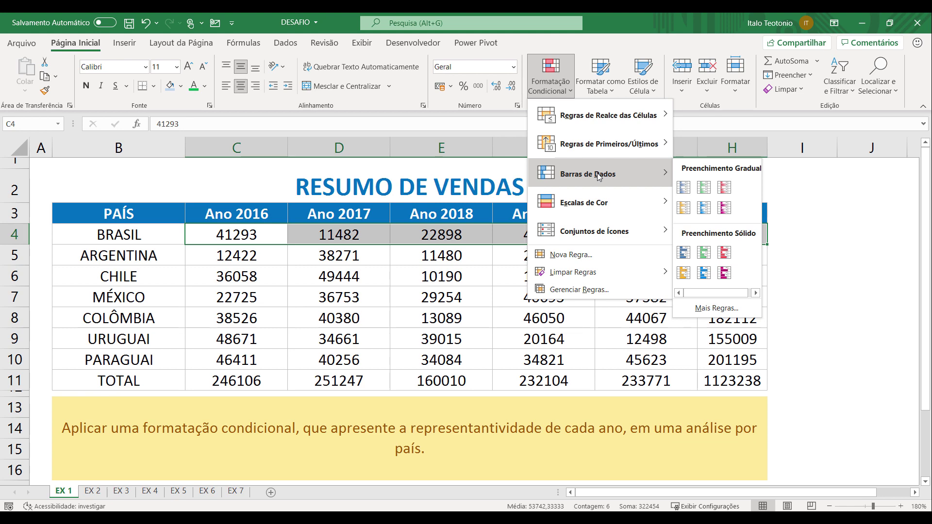
pyautogui.click(683, 188)
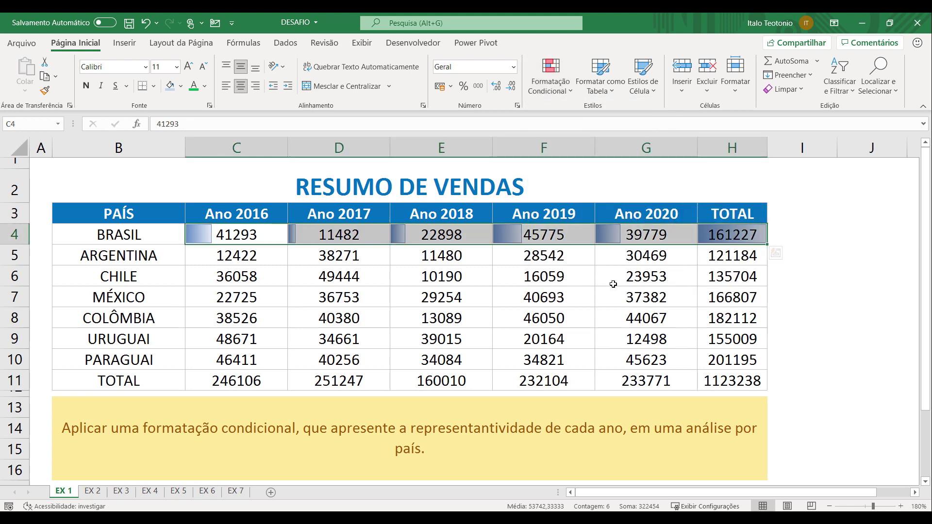
# Compare the data bars of BRASIL's yearly values in row 4 with the bar of its total
pyautogui.click(610, 290)
pyautogui.click(734, 236)
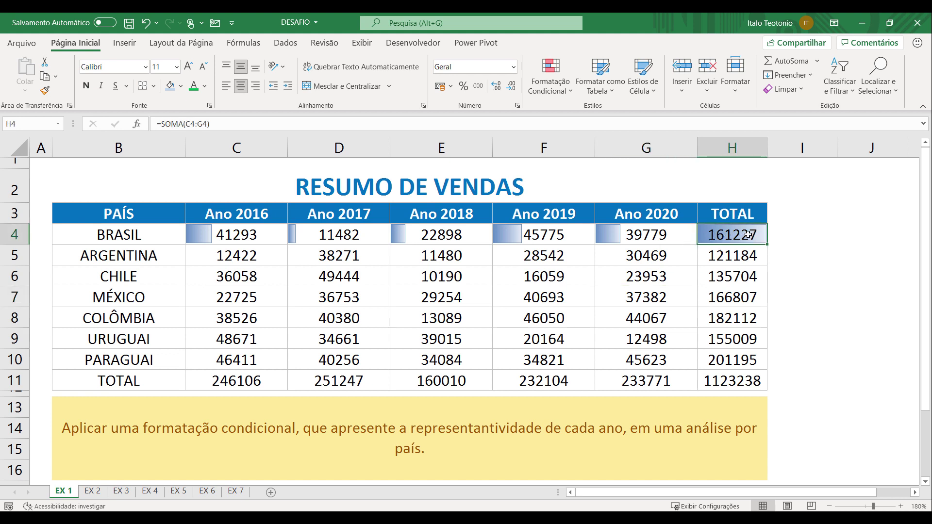
pyautogui.click(669, 236)
pyautogui.click(555, 233)
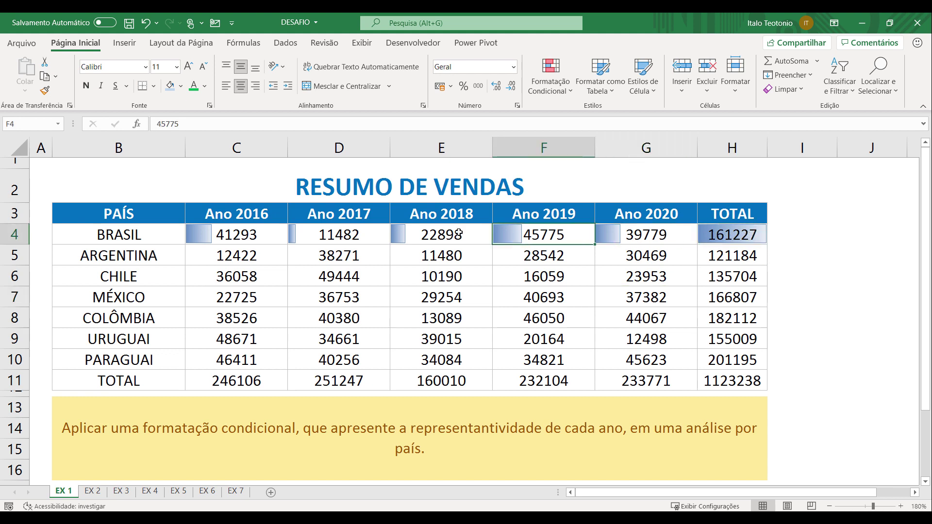
pyautogui.click(459, 235)
pyautogui.click(370, 235)
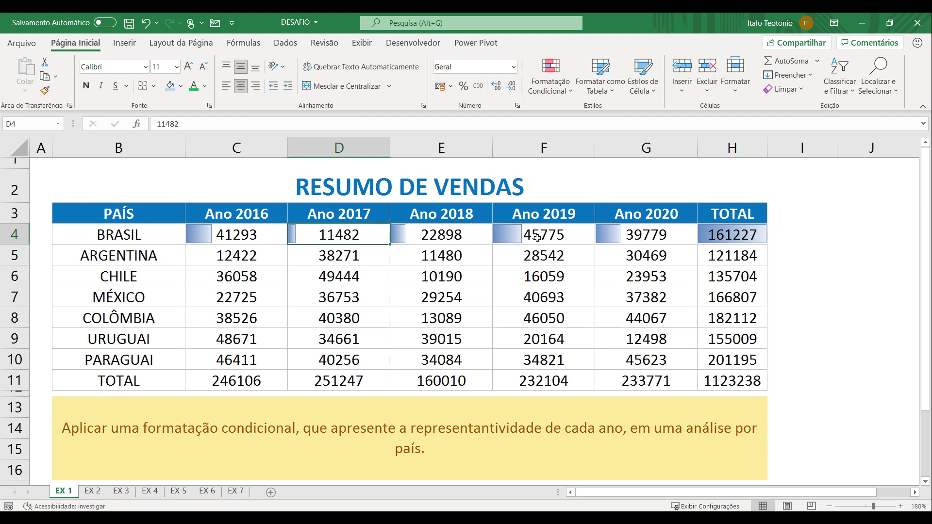
pyautogui.click(739, 237)
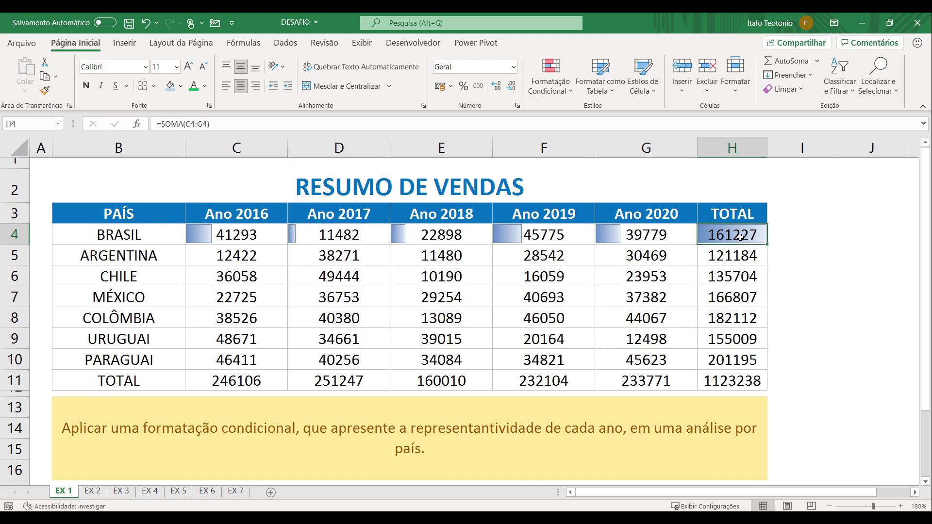
pyautogui.click(656, 235)
pyautogui.click(549, 235)
pyautogui.click(452, 235)
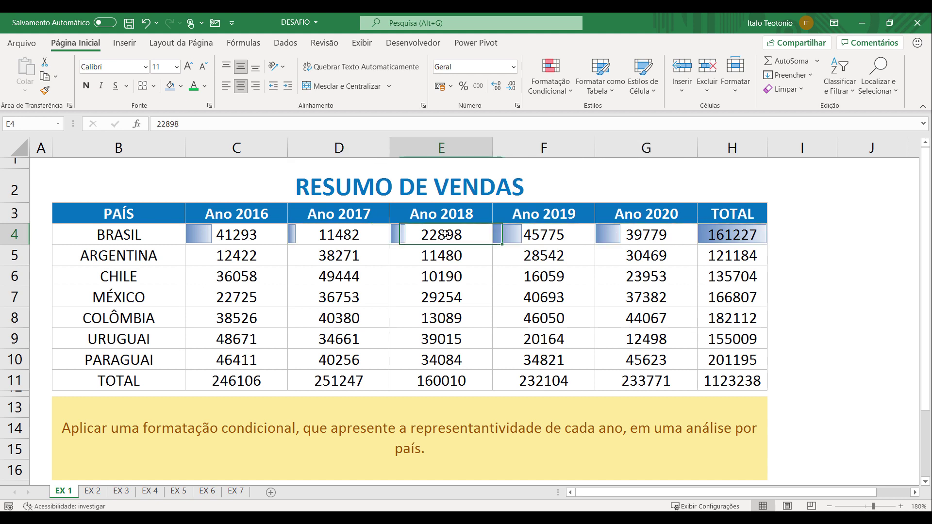
pyautogui.click(363, 234)
pyautogui.click(247, 233)
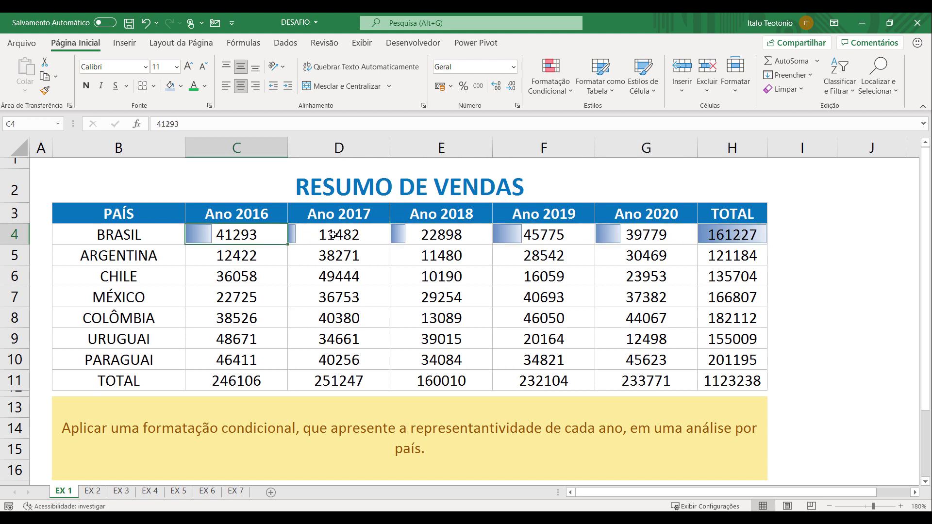
pyautogui.click(748, 238)
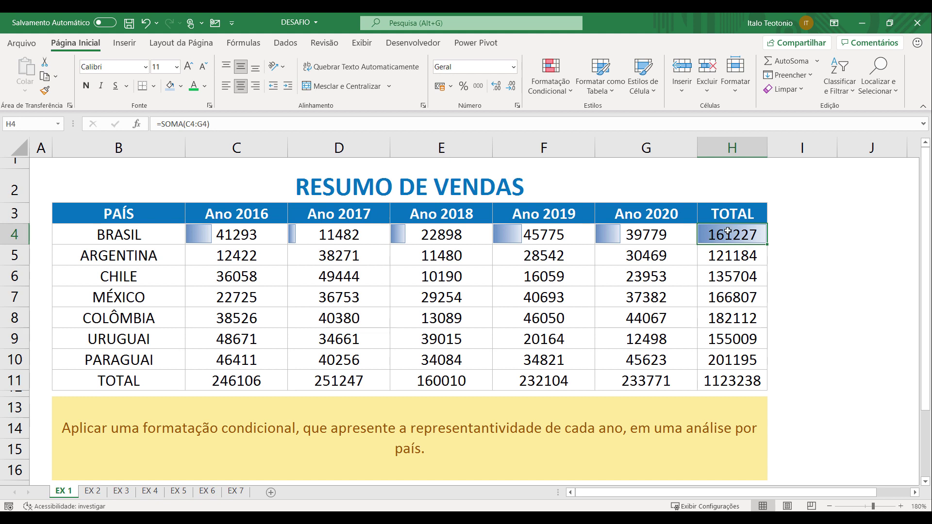
# Copy the data bar formatting of C4:H4 with the Format Painter to each row from ARGENTINA to TOTAL, rows 5 to 11, separately
pyautogui.moveTo(230, 235); pyautogui.dragTo(772, 248)
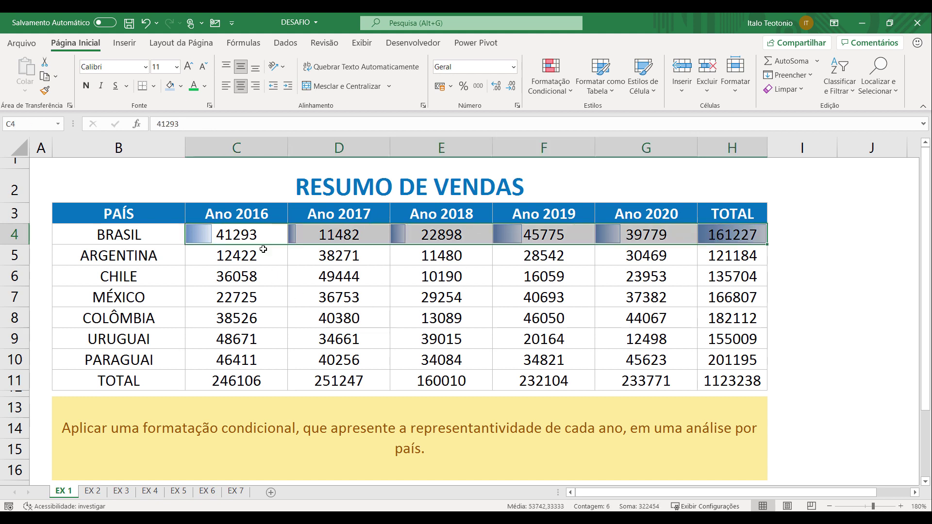
pyautogui.doubleClick(44, 91)
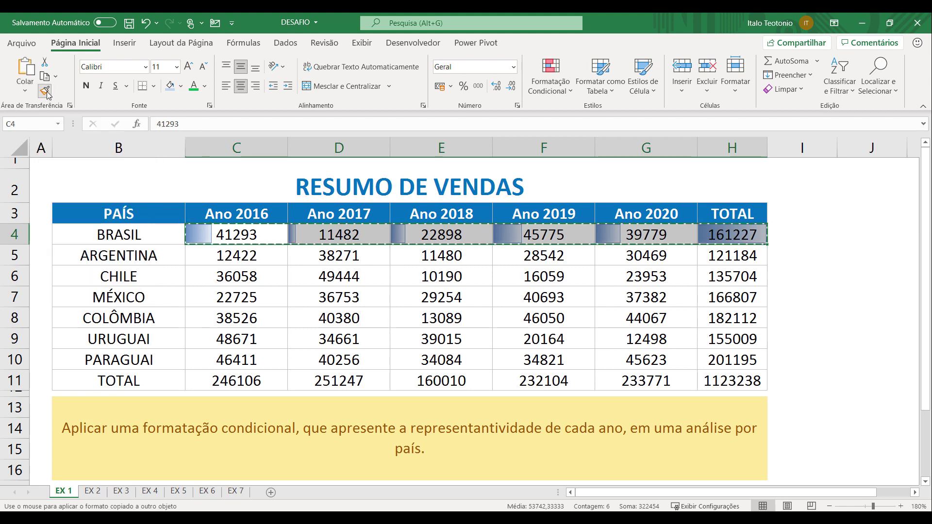
pyautogui.click(212, 256)
pyautogui.click(224, 277)
pyautogui.click(220, 298)
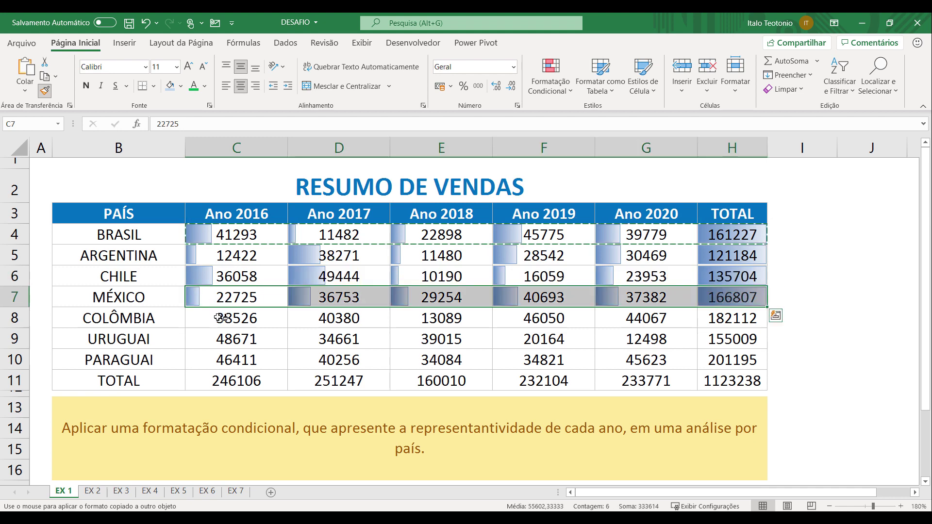
pyautogui.click(220, 318)
pyautogui.click(219, 339)
pyautogui.click(220, 359)
pyautogui.click(219, 381)
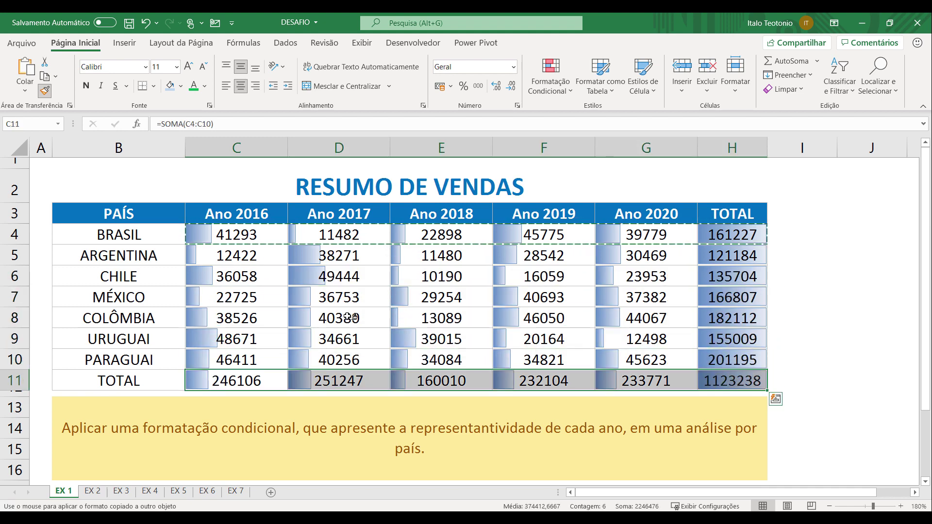
pyautogui.press('Escape')
# Compare the yearly data bars with the totals in the ARGENTINA and URUGUAI rows, and examine the BRASIL row
pyautogui.moveTo(223, 258); pyautogui.dragTo(716, 256)
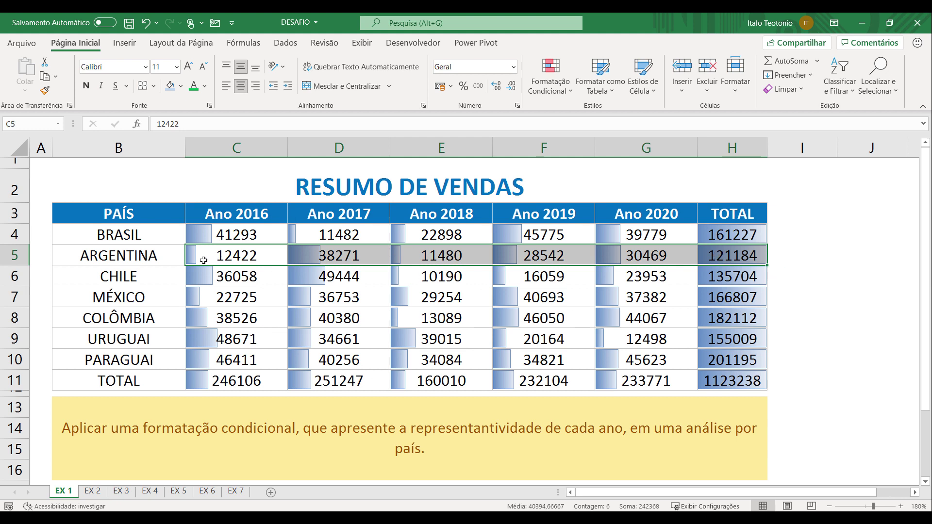
pyautogui.moveTo(223, 256); pyautogui.dragTo(651, 256)
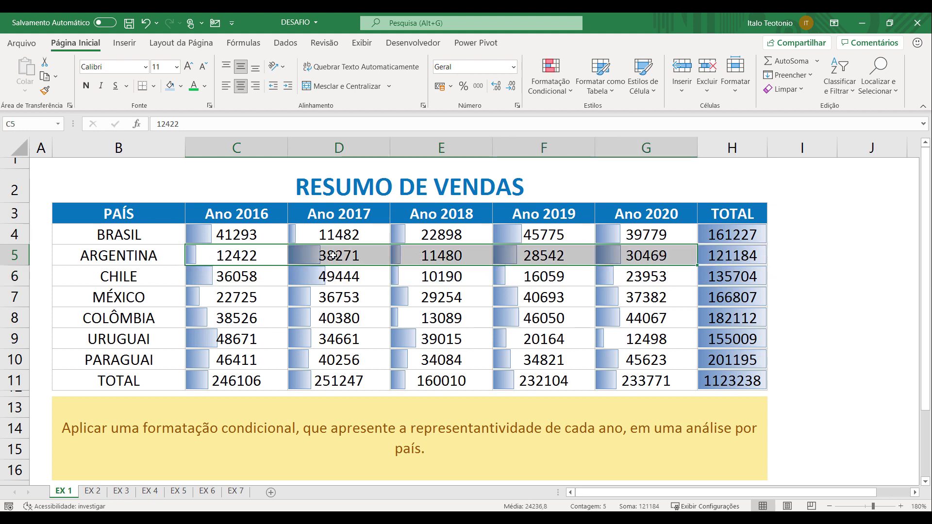
pyautogui.click(752, 258)
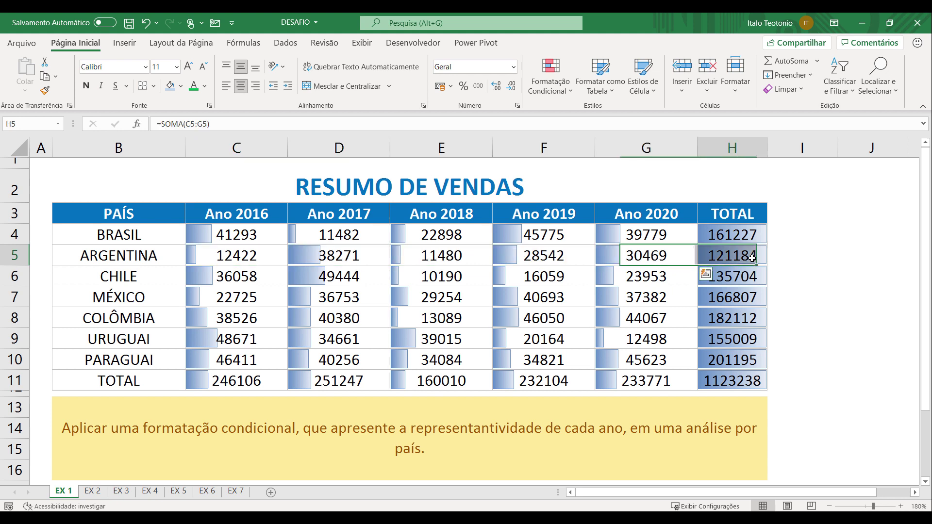
pyautogui.moveTo(251, 339); pyautogui.dragTo(646, 339)
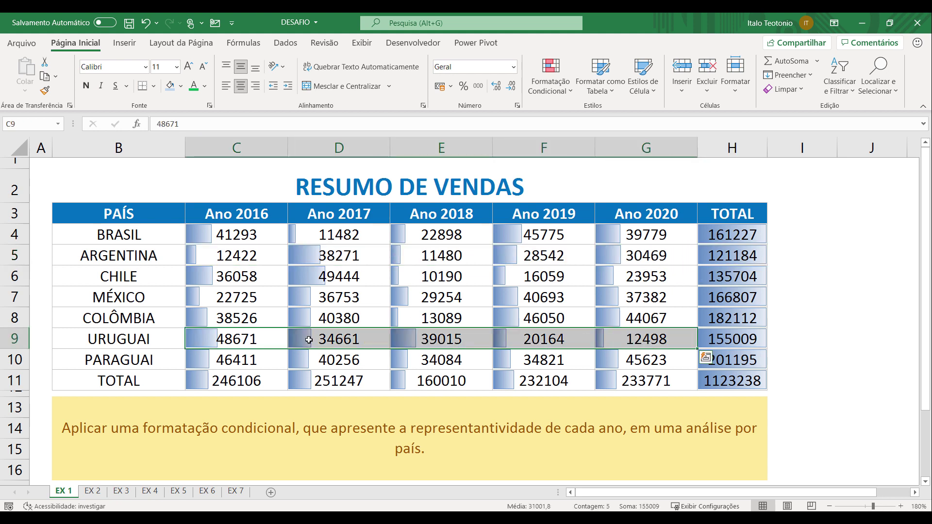
pyautogui.click(742, 342)
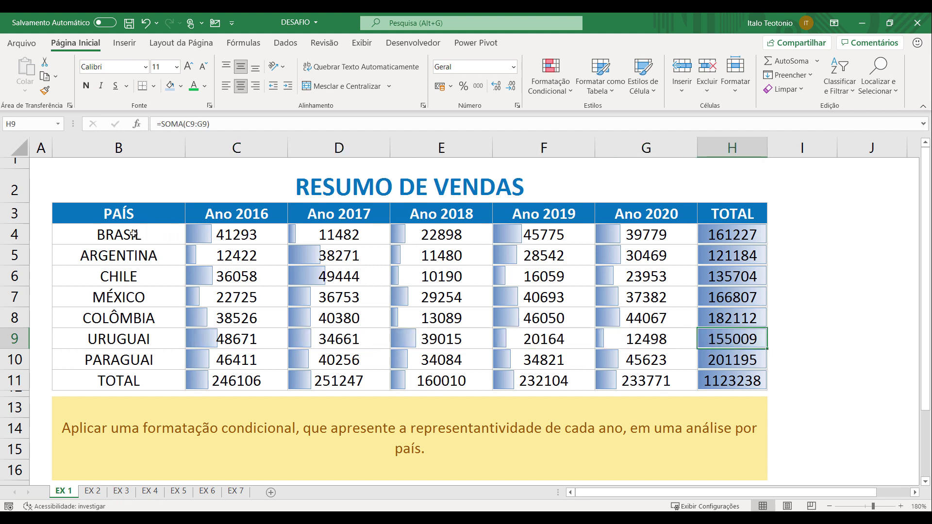
pyautogui.moveTo(134, 235); pyautogui.dragTo(646, 234)
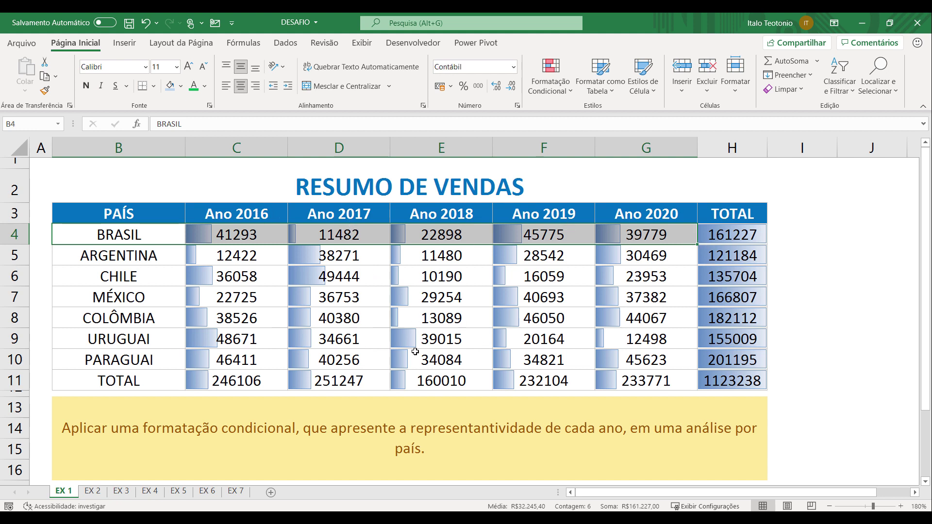
# On sheet EX 2, apply green solid-fill data bars to the Ano 2016 column, C4:C11
pyautogui.click(98, 493)
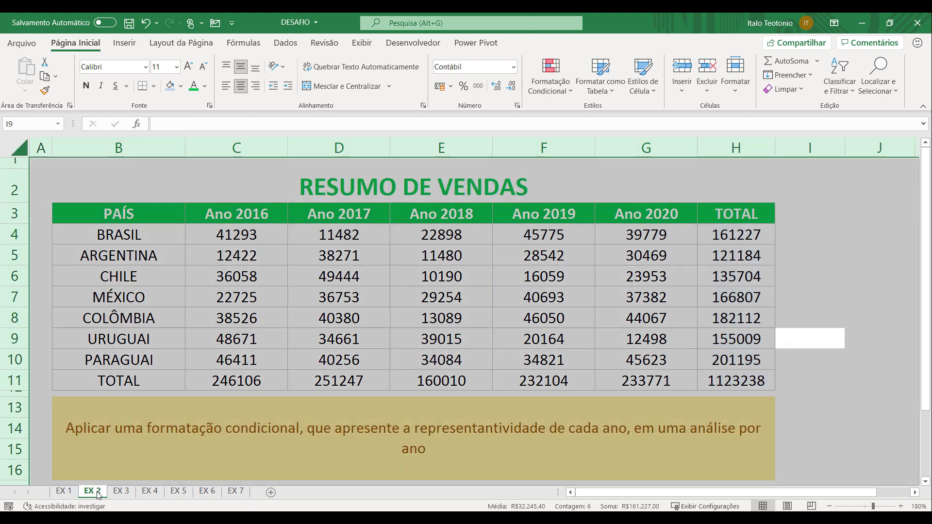
pyautogui.click(223, 316)
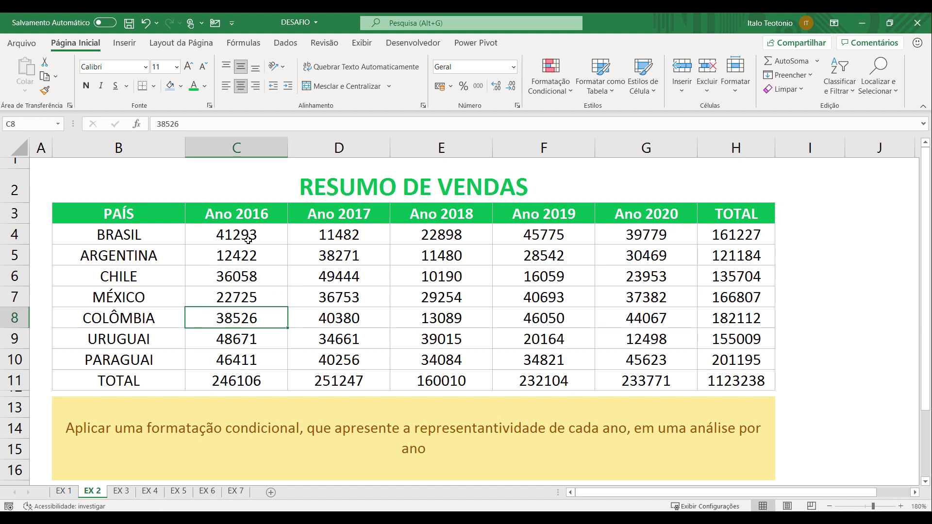
pyautogui.moveTo(256, 232); pyautogui.dragTo(260, 380)
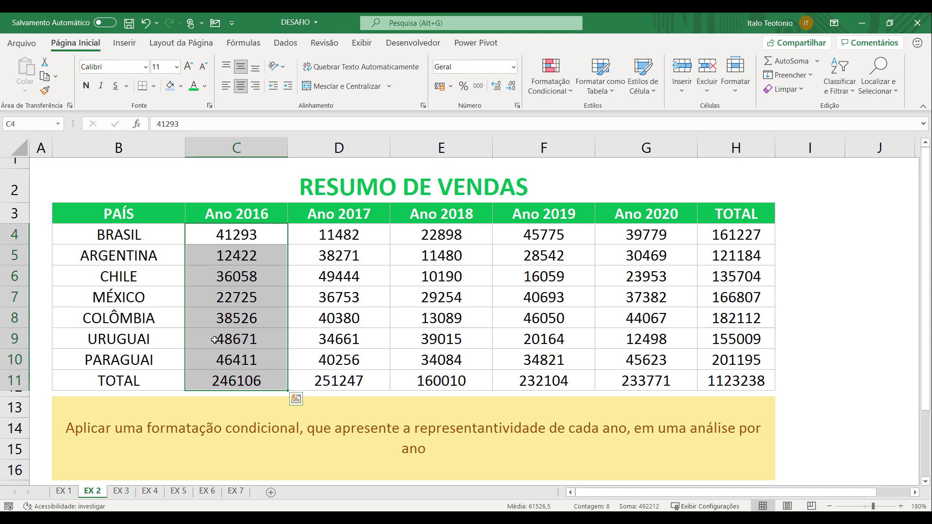
pyautogui.click(562, 93)
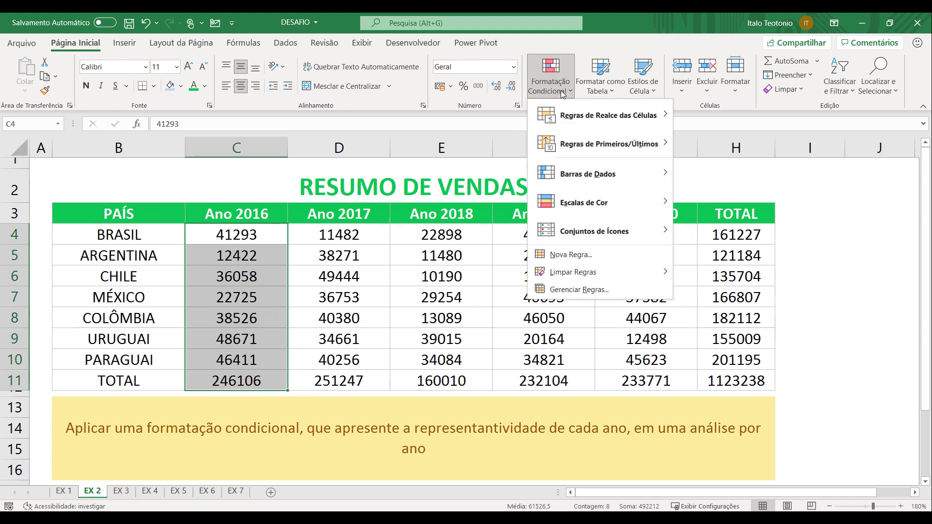
pyautogui.moveTo(605, 171)
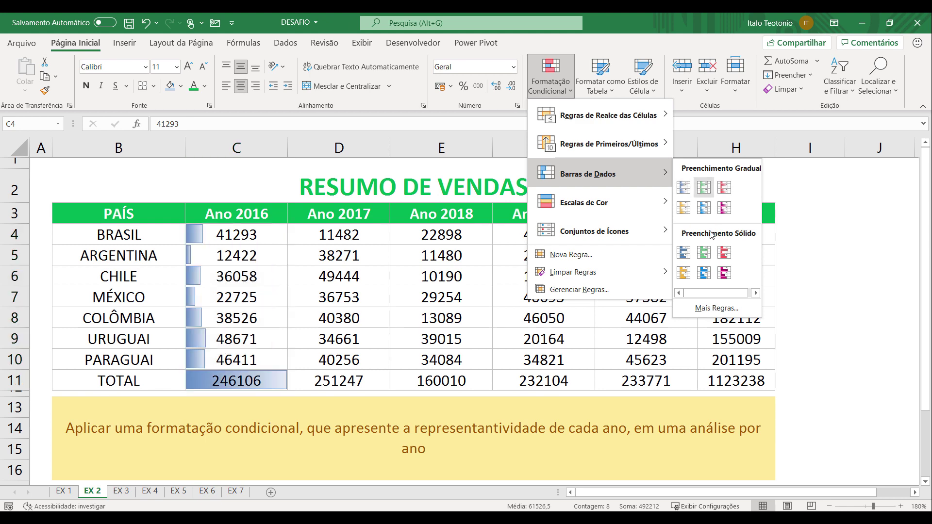
pyautogui.click(706, 254)
pyautogui.click(297, 386)
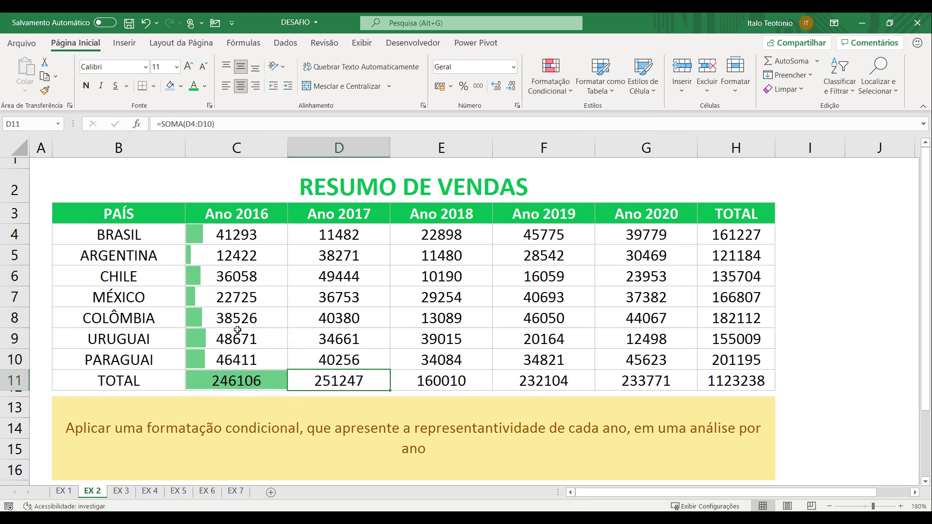
# Compare the data bars of the countries' 2016 values in column C with the bar of the year's total
pyautogui.click(235, 378)
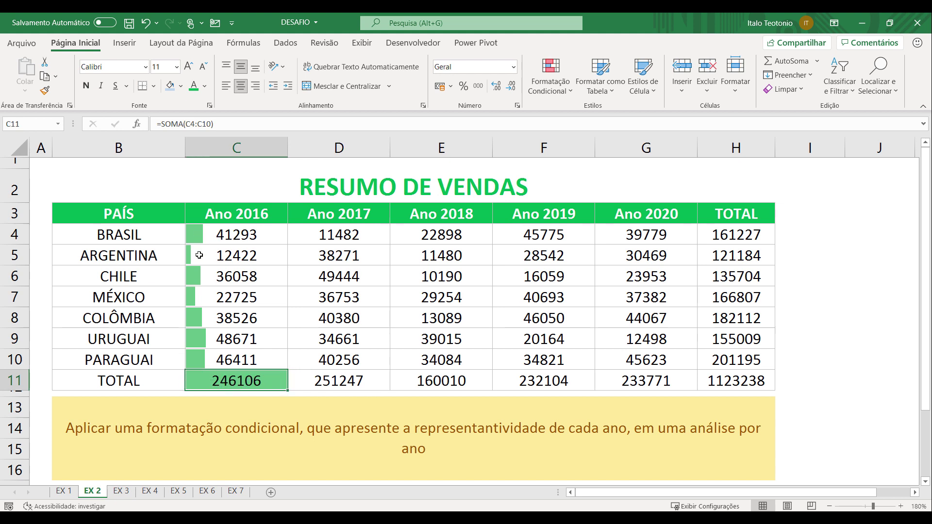
pyautogui.click(196, 276)
pyautogui.click(197, 298)
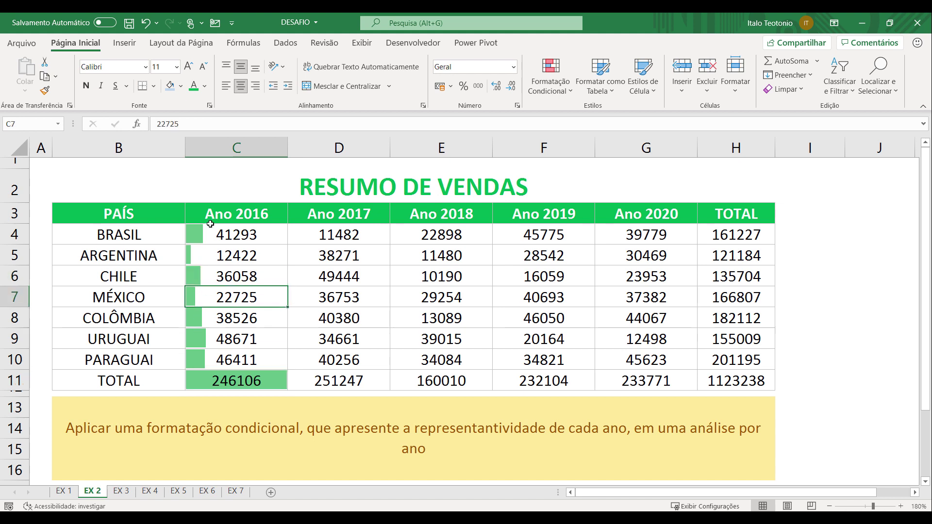
pyautogui.moveTo(211, 232); pyautogui.dragTo(214, 343)
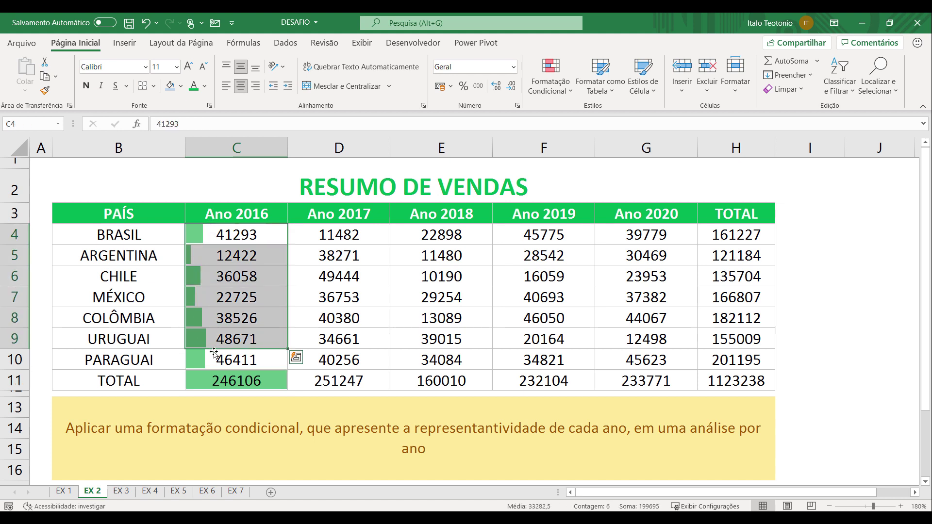
pyautogui.click(231, 382)
# Copy the data bar formatting of C4:C11 with the Format Painter to each column from Ano 2017 to TOTAL, D to H, separately
pyautogui.moveTo(260, 237); pyautogui.dragTo(252, 381)
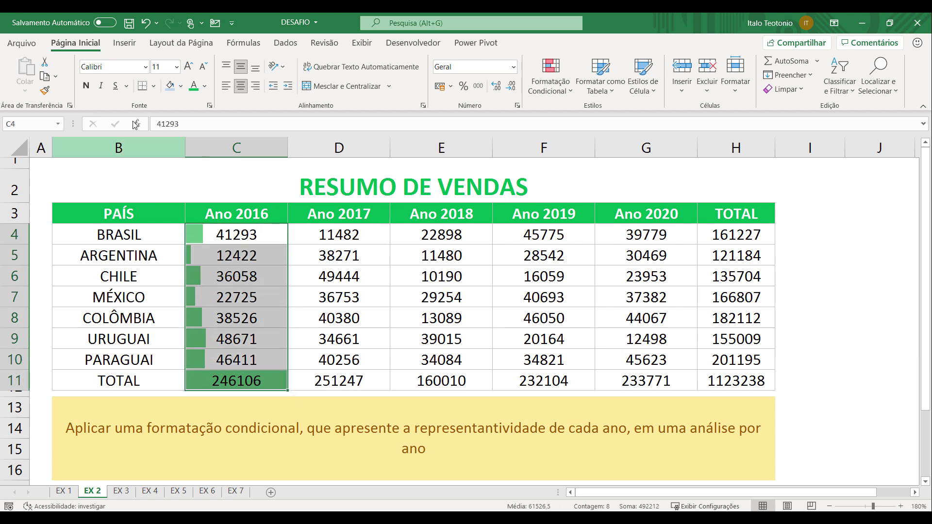
pyautogui.click(48, 92)
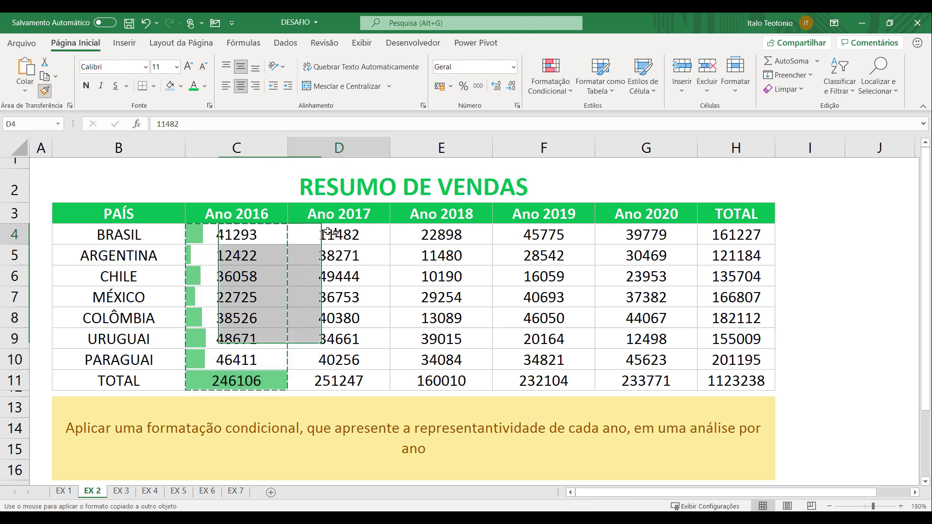
pyautogui.moveTo(323, 235); pyautogui.dragTo(339, 381)
pyautogui.moveTo(437, 235); pyautogui.dragTo(441, 382)
pyautogui.moveTo(544, 235); pyautogui.dragTo(544, 381)
pyautogui.moveTo(646, 235); pyautogui.dragTo(647, 381)
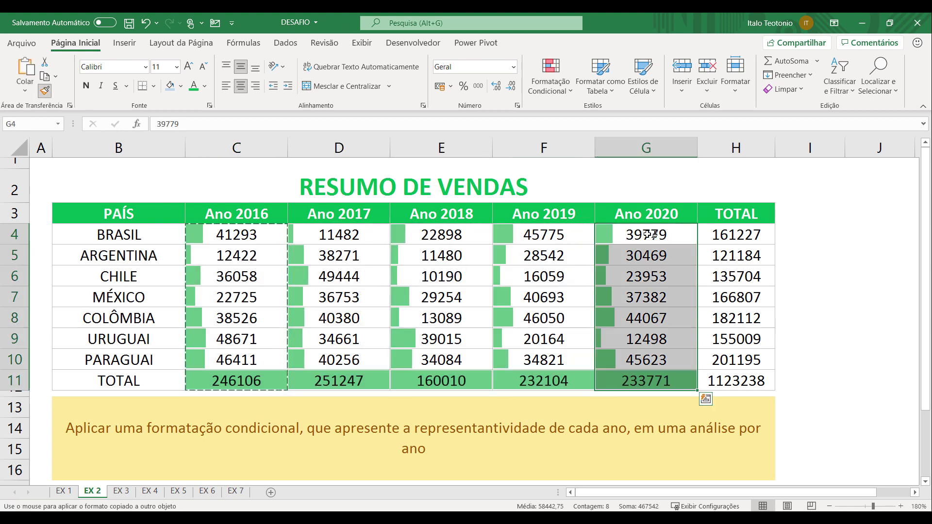
pyautogui.moveTo(736, 235); pyautogui.dragTo(736, 380)
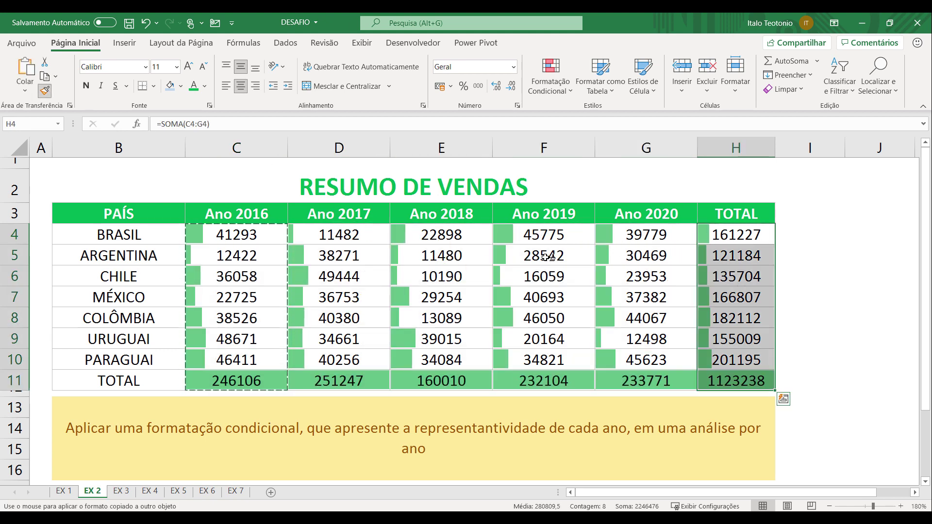
pyautogui.press('Escape')
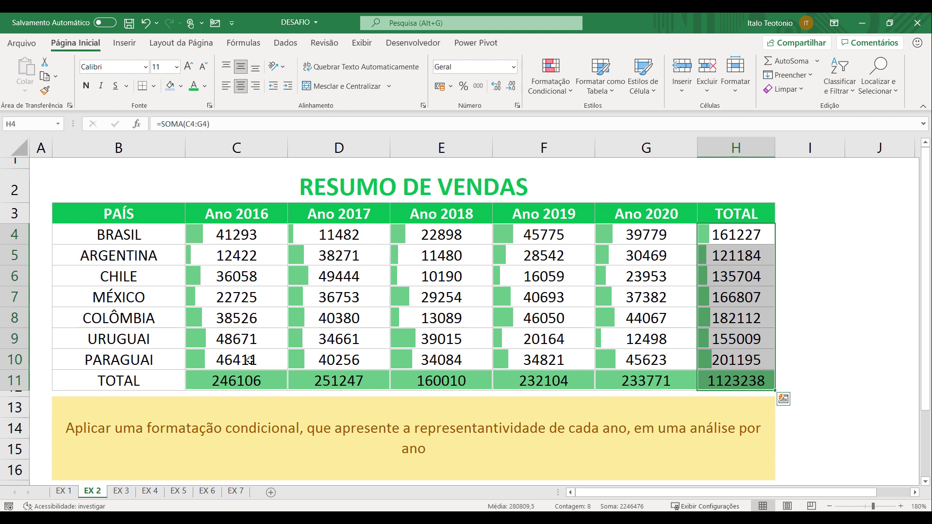
# Compare the per-country data bars on sheet EX 1 with the per-year data bars on sheet EX 2
pyautogui.click(64, 491)
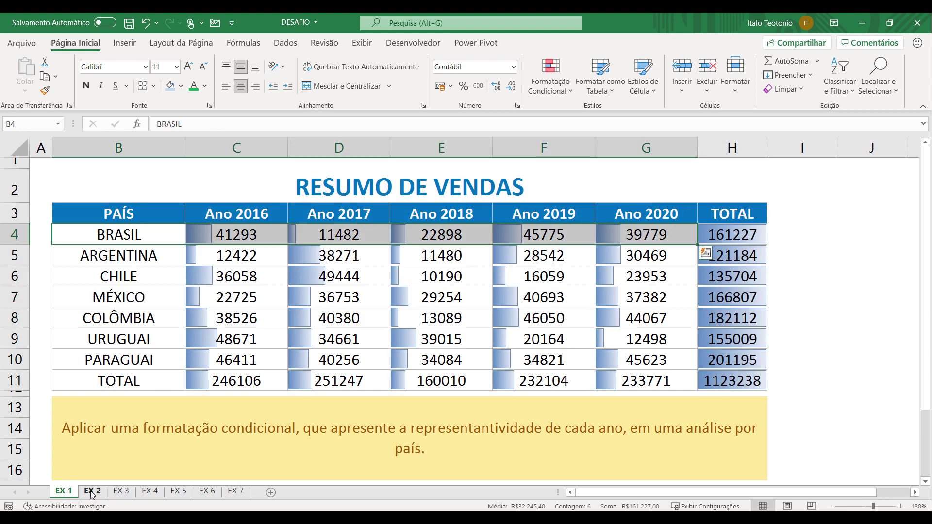
pyautogui.click(92, 491)
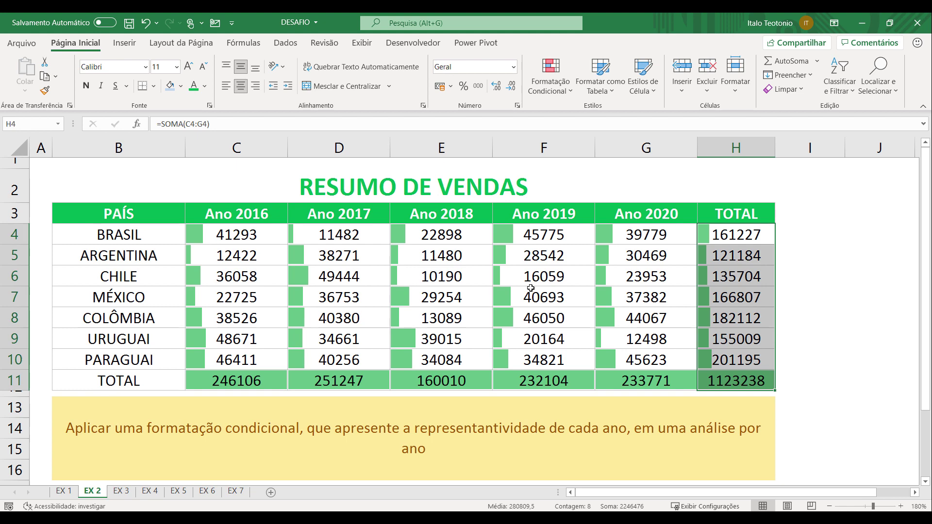
# On sheet EX 3, add an above-average rule to C4:G10 with green fill and dark green text
pyautogui.click(122, 490)
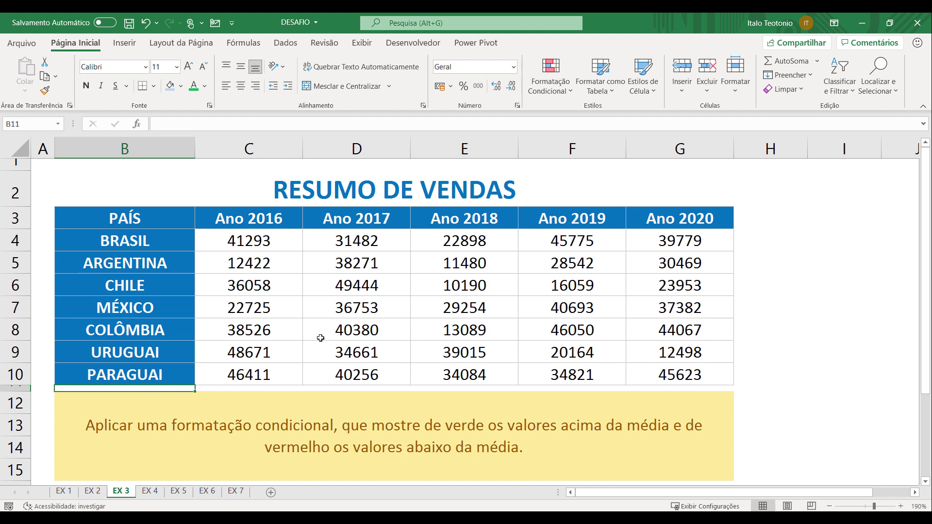
pyautogui.moveTo(254, 241); pyautogui.dragTo(646, 378)
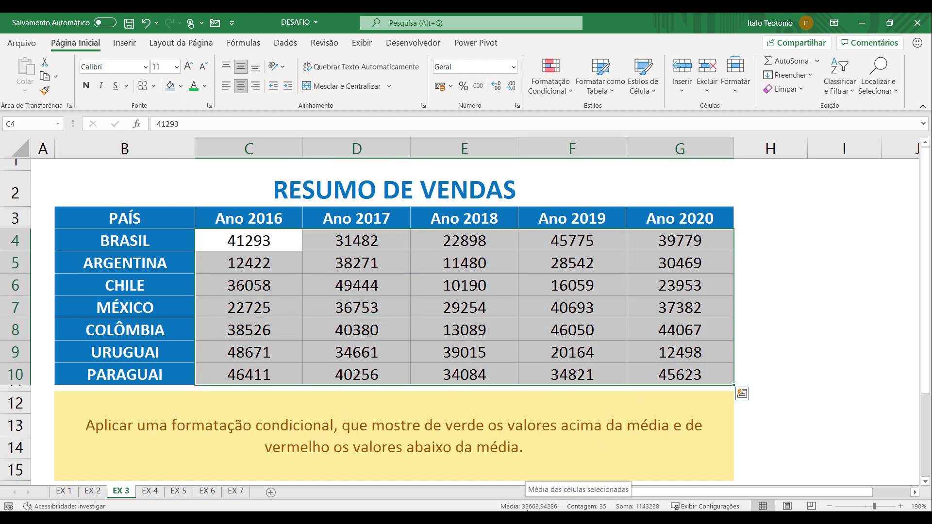
pyautogui.click(265, 243)
pyautogui.moveTo(265, 243); pyautogui.dragTo(675, 380)
pyautogui.click(567, 89)
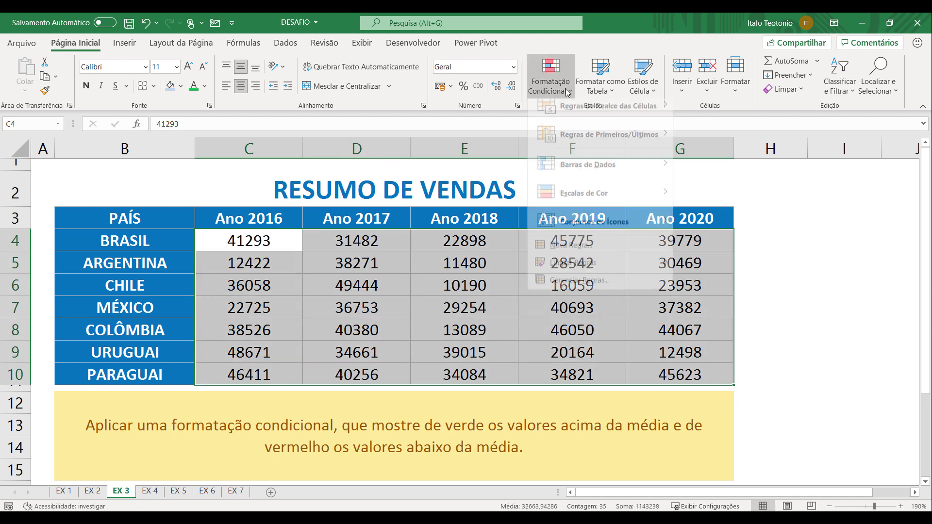
pyautogui.moveTo(576, 118)
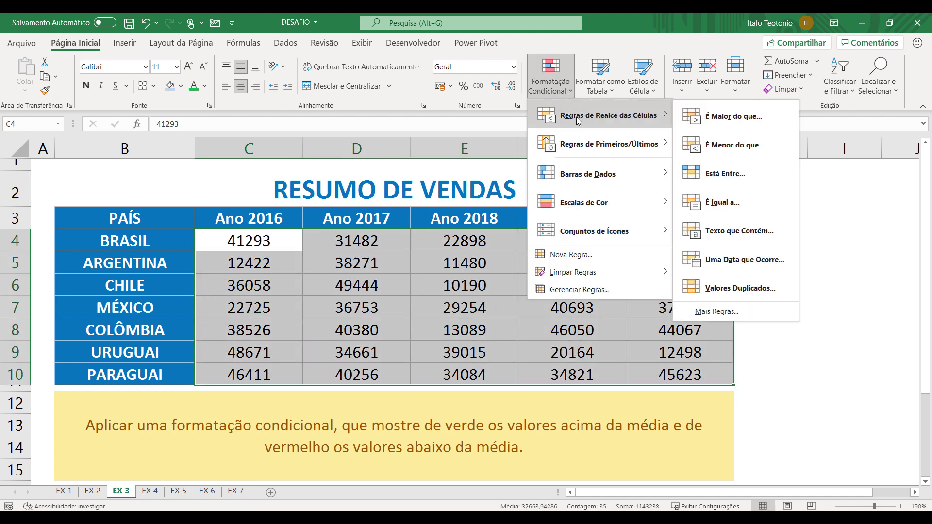
pyautogui.moveTo(586, 148)
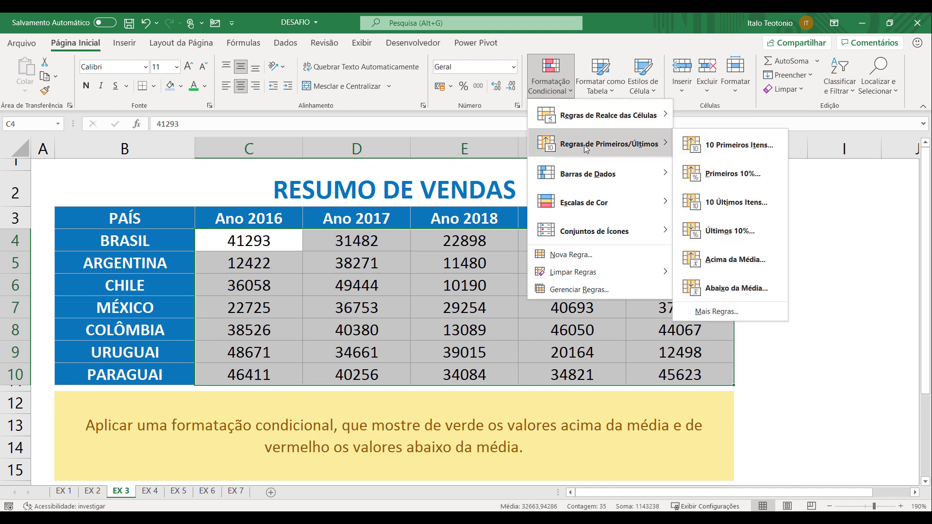
pyautogui.click(734, 260)
pyautogui.click(654, 260)
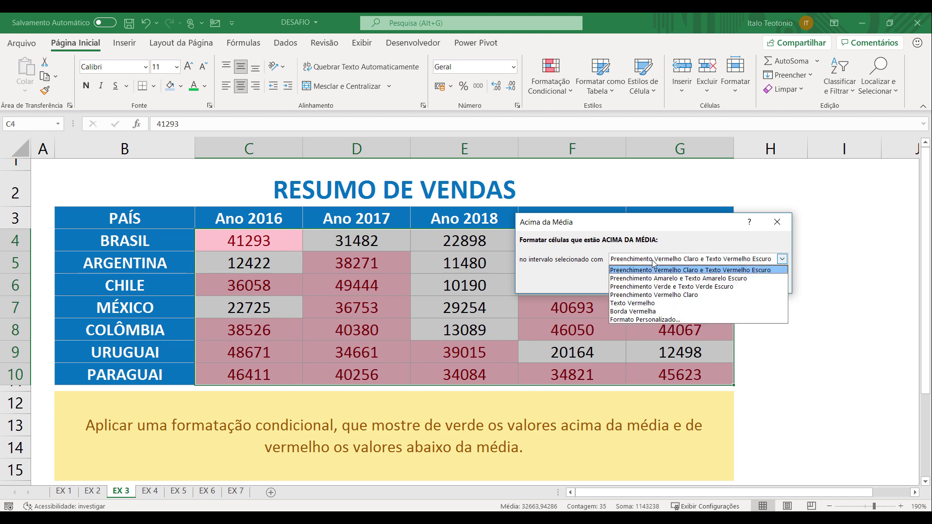
pyautogui.click(677, 289)
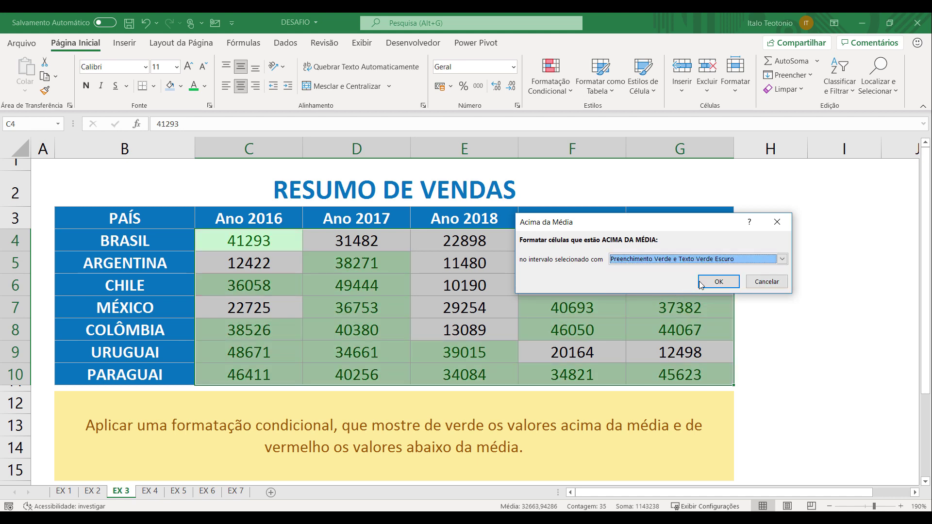
pyautogui.click(719, 279)
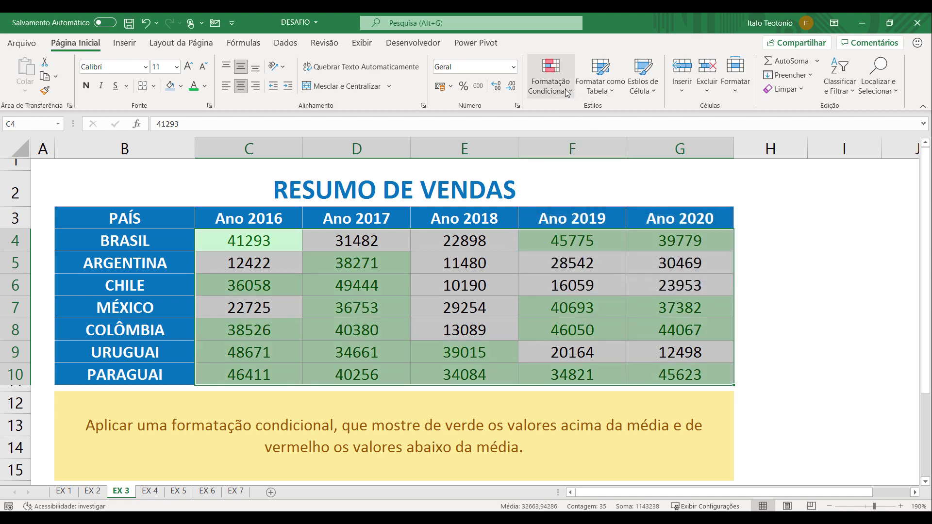
# Add a below-average rule to C4:G10 with light red fill and dark red text
pyautogui.click(551, 80)
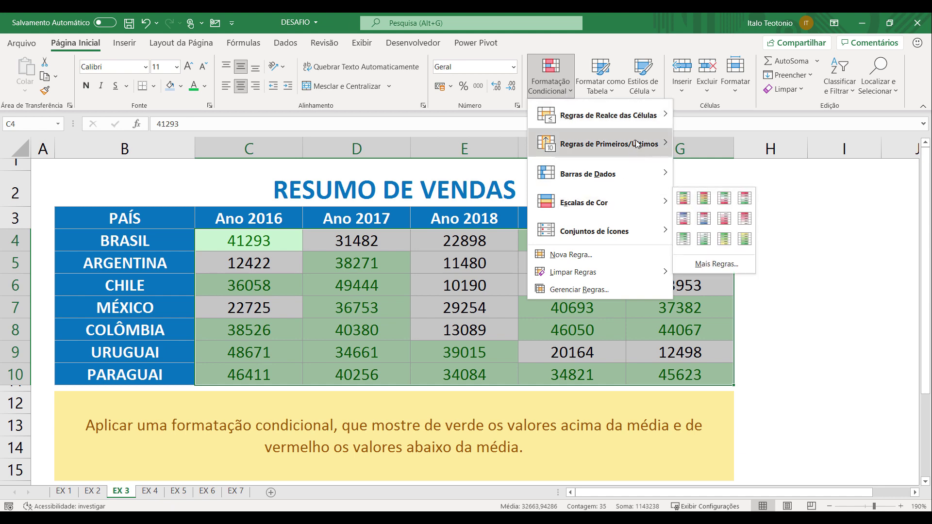
pyautogui.moveTo(638, 145)
pyautogui.click(742, 286)
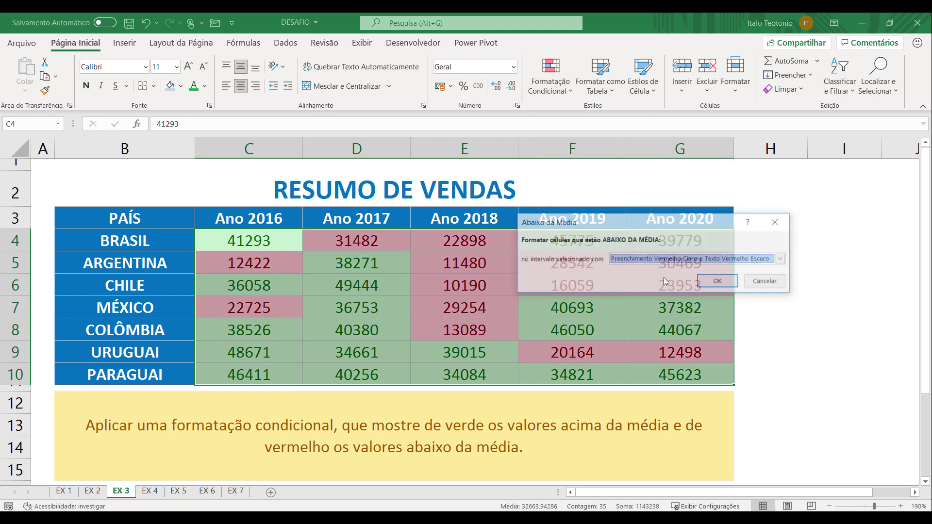
pyautogui.click(719, 282)
pyautogui.click(459, 310)
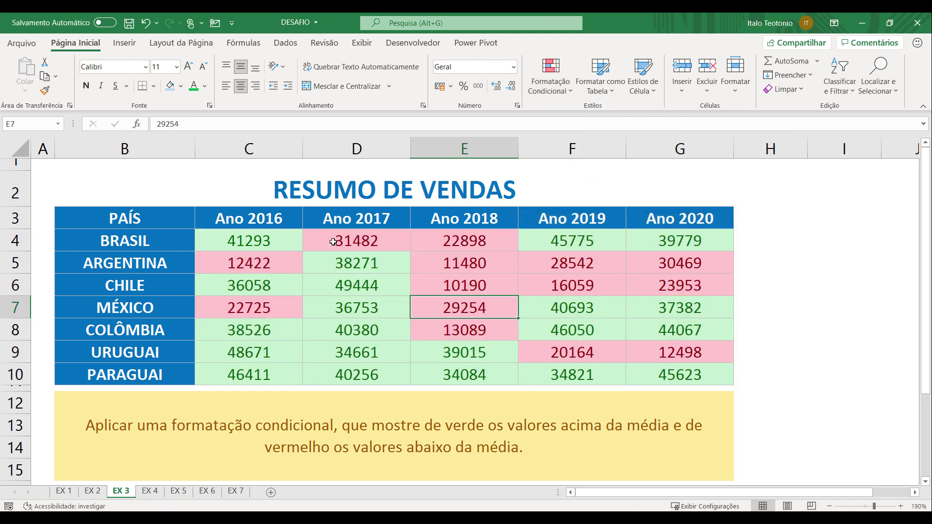
# Test the average rules by changing BRASIL's 2017 value in D4 to 41482, and undo the change
pyautogui.moveTo(252, 241); pyautogui.dragTo(689, 377)
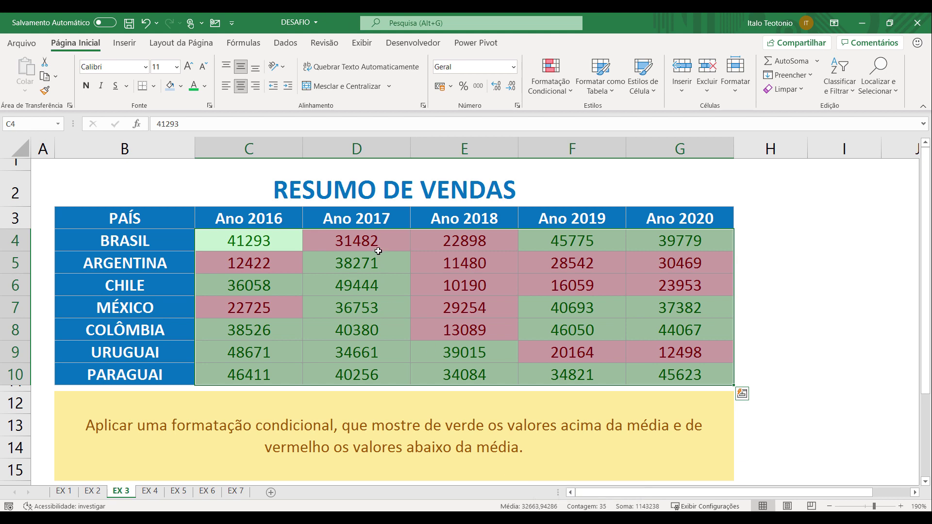
pyautogui.click(359, 245)
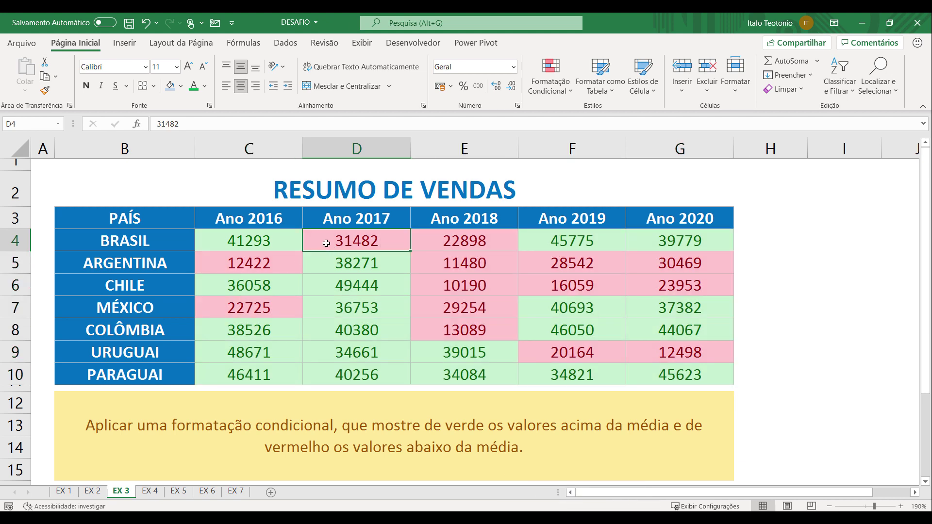
pyautogui.doubleClick(343, 241)
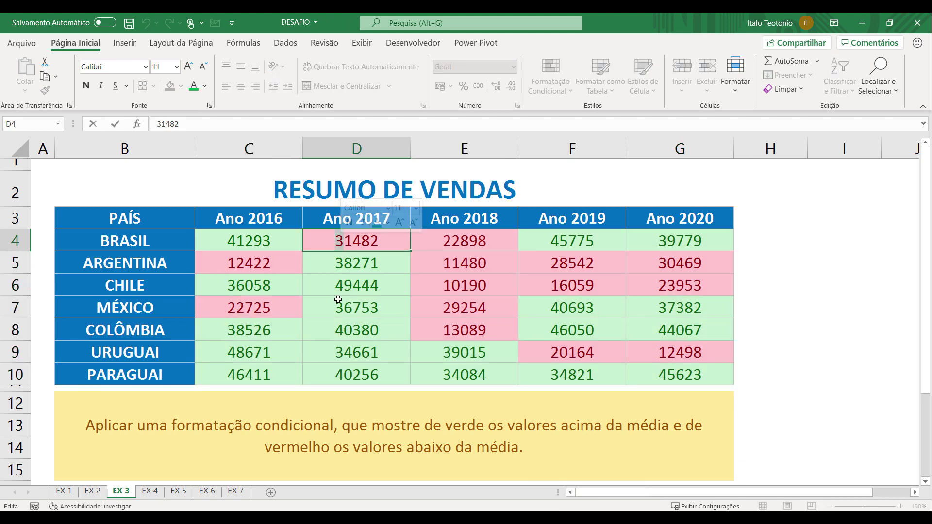
pyautogui.write('4')
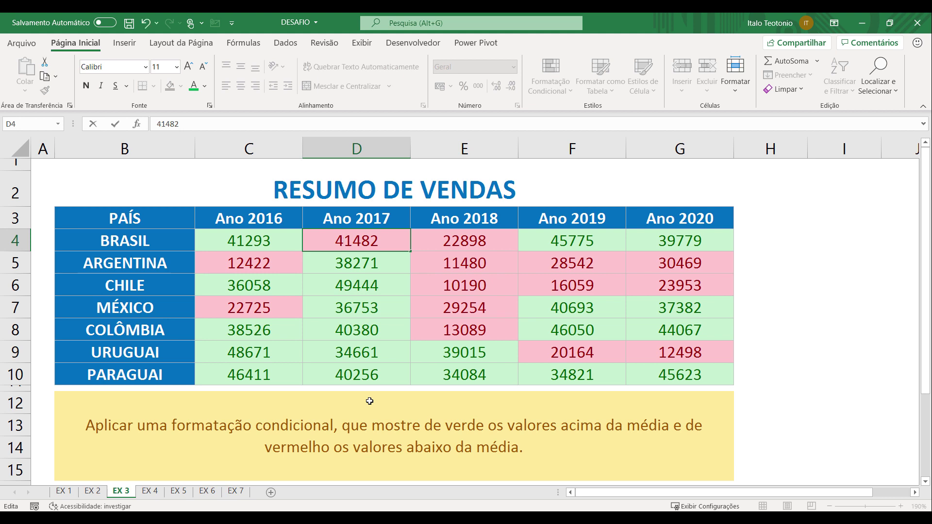
pyautogui.press('Return')
pyautogui.hotkey('ctrl', 'z')
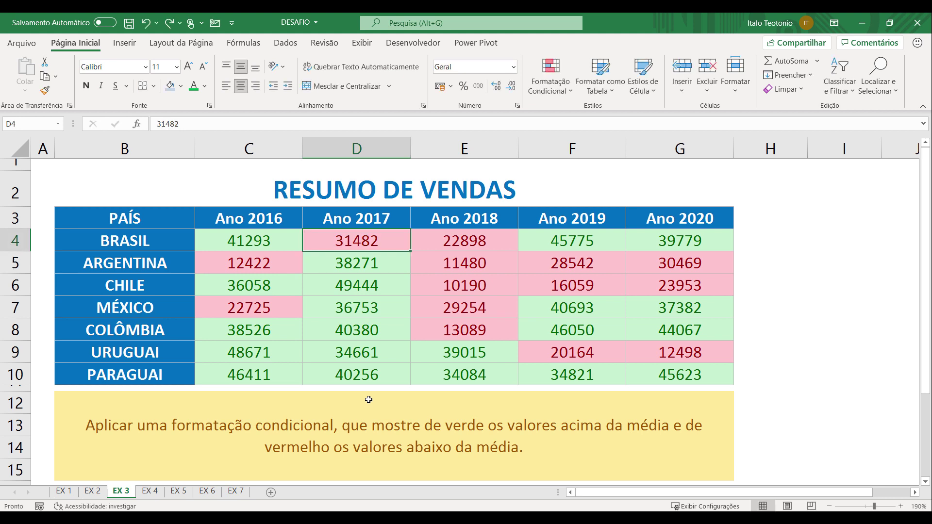
# Test the average rules by changing BRASIL's 2016 value in C4 to 141293, and undo the change
pyautogui.click(226, 244)
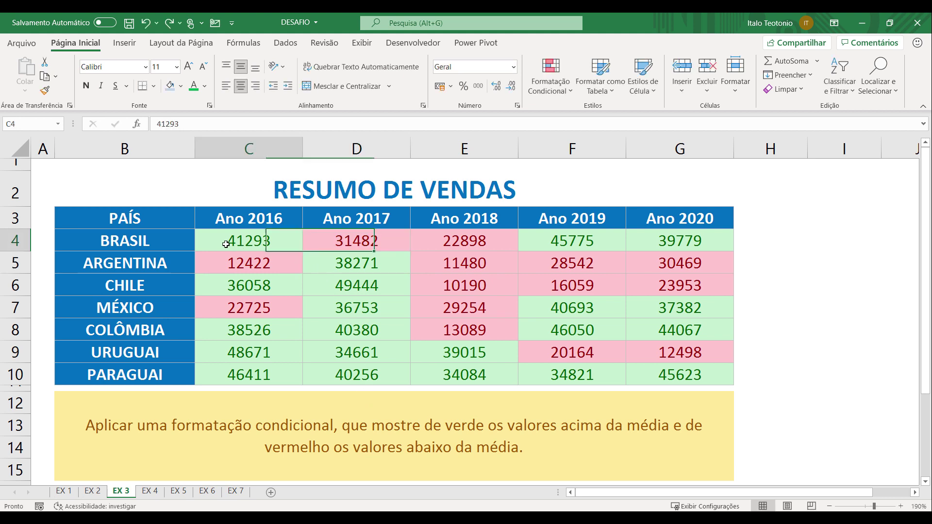
pyautogui.doubleClick(226, 244)
pyautogui.write('1')
pyautogui.press('Return')
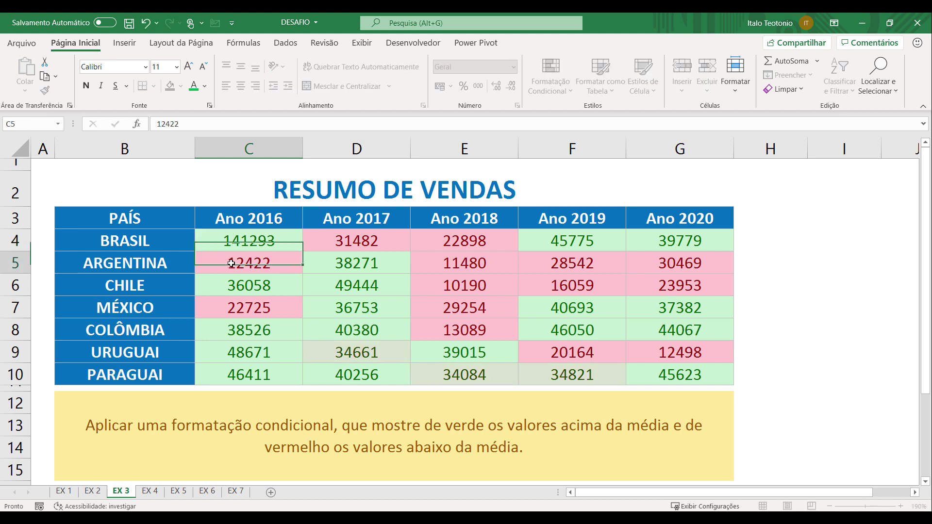
pyautogui.hotkey('ctrl', 'z')
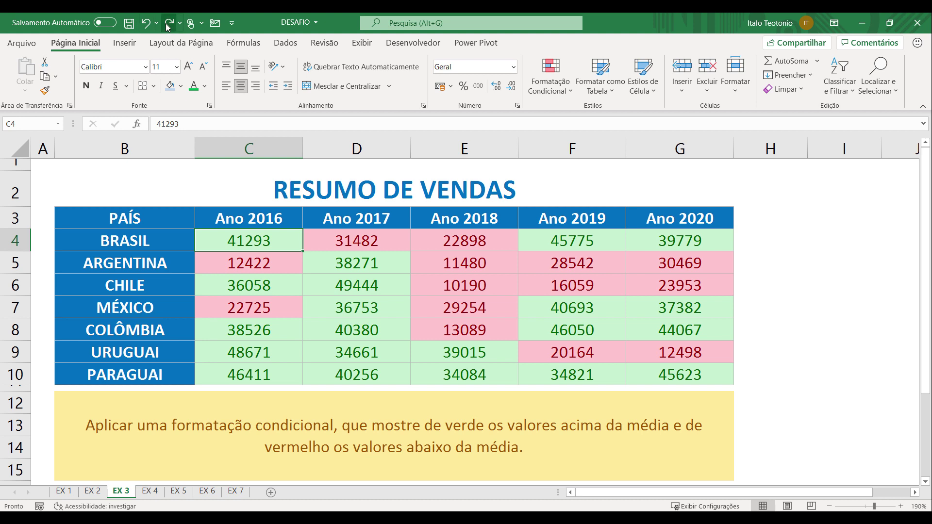
# Redo and undo the last test change to BRASIL's 2016 value, and select C4:G10 to review the average rules
pyautogui.click(169, 23)
pyautogui.click(145, 23)
pyautogui.moveTo(266, 241); pyautogui.dragTo(684, 385)
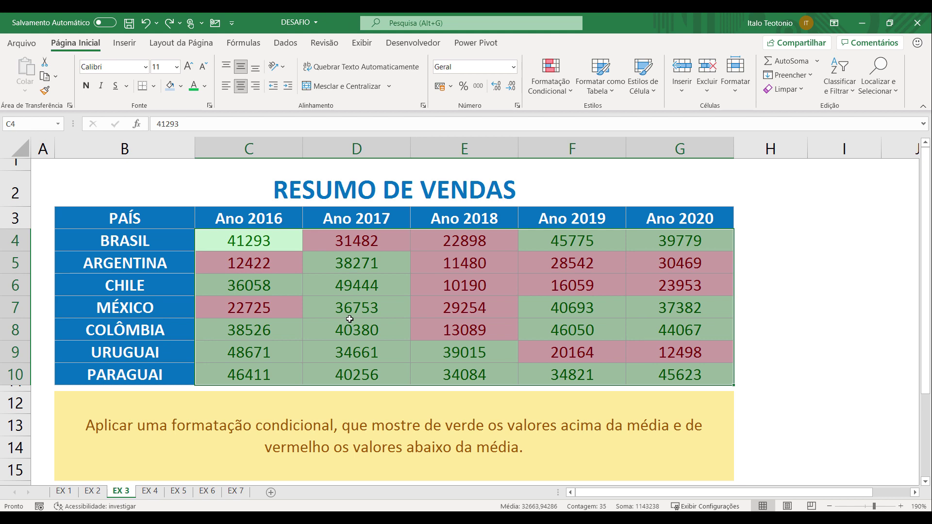
# On sheet EX 4, add a top 3 items rule to C4:G10 with green fill and dark green text
pyautogui.hotkey('ctrl', 'pagedown')
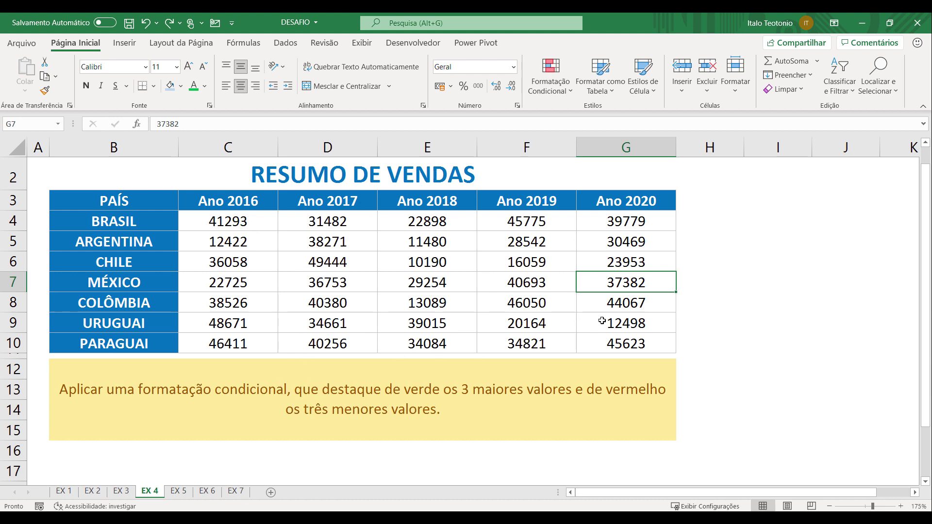
pyautogui.click(243, 222)
pyautogui.moveTo(243, 221); pyautogui.dragTo(595, 344)
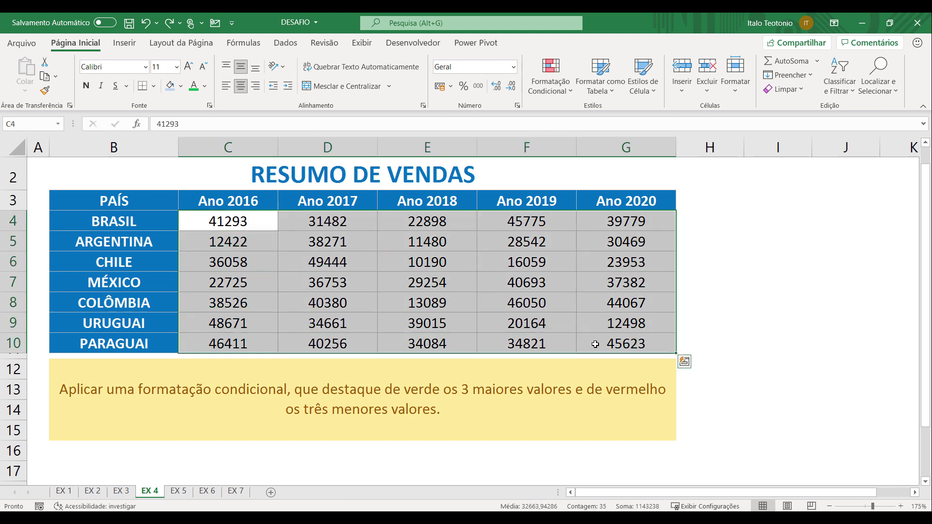
pyautogui.click(563, 95)
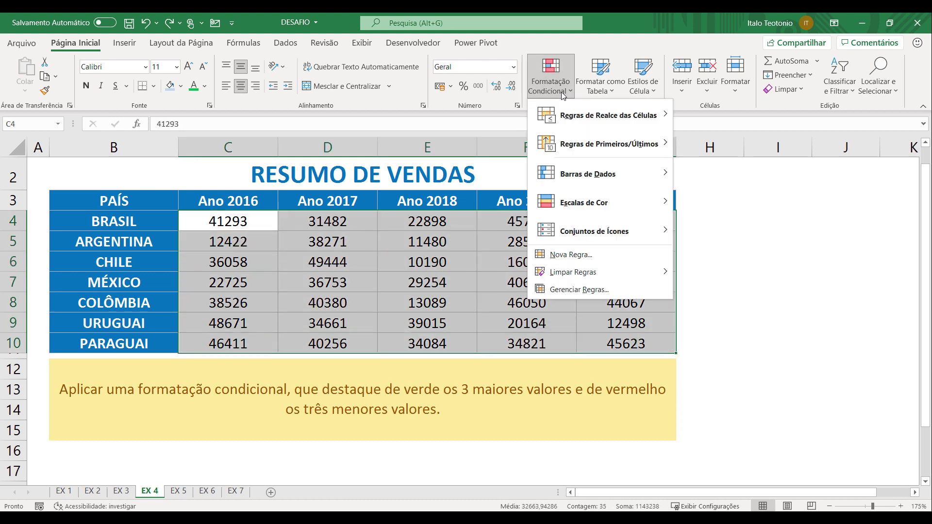
pyautogui.moveTo(590, 142)
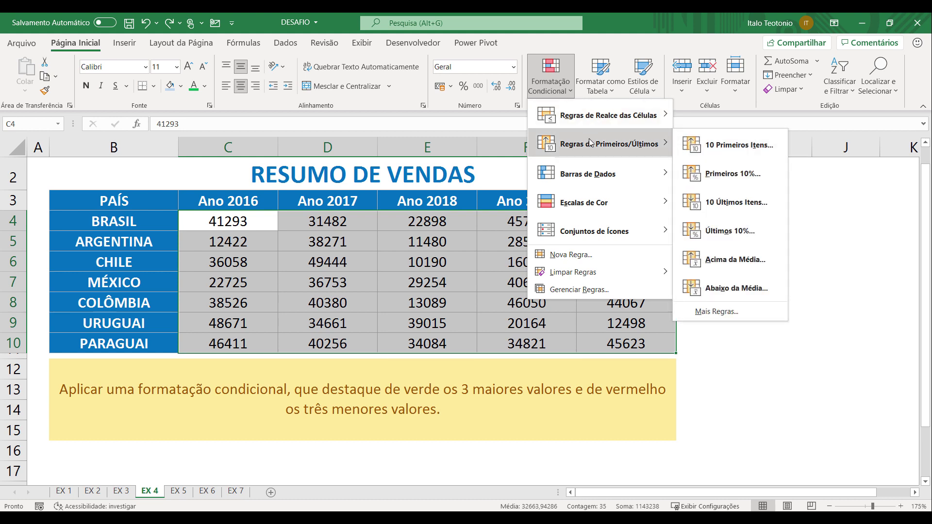
pyautogui.click(705, 145)
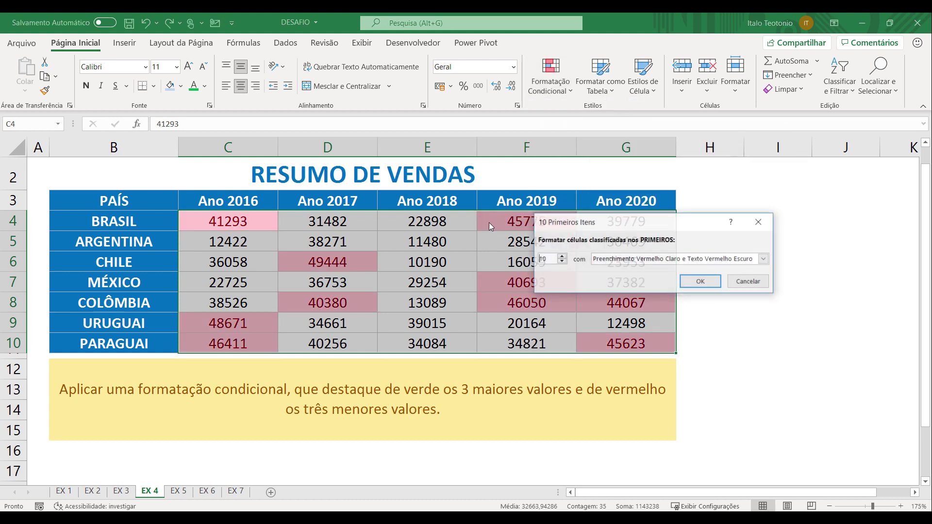
pyautogui.moveTo(548, 259); pyautogui.dragTo(531, 258)
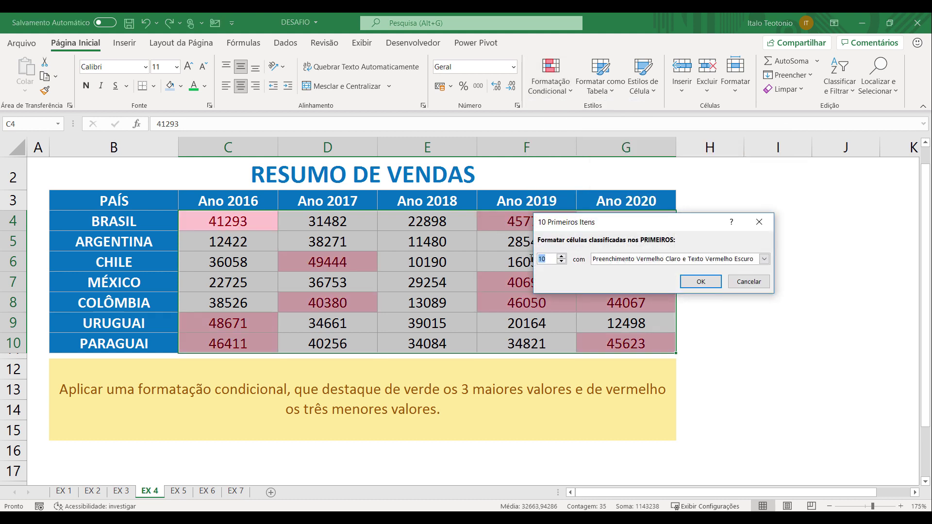
pyautogui.write('3')
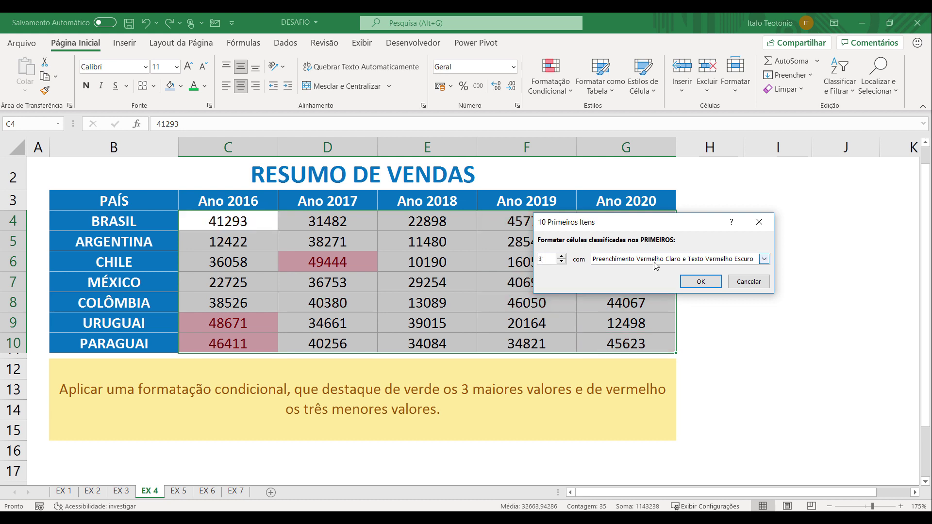
pyautogui.click(698, 259)
pyautogui.click(700, 287)
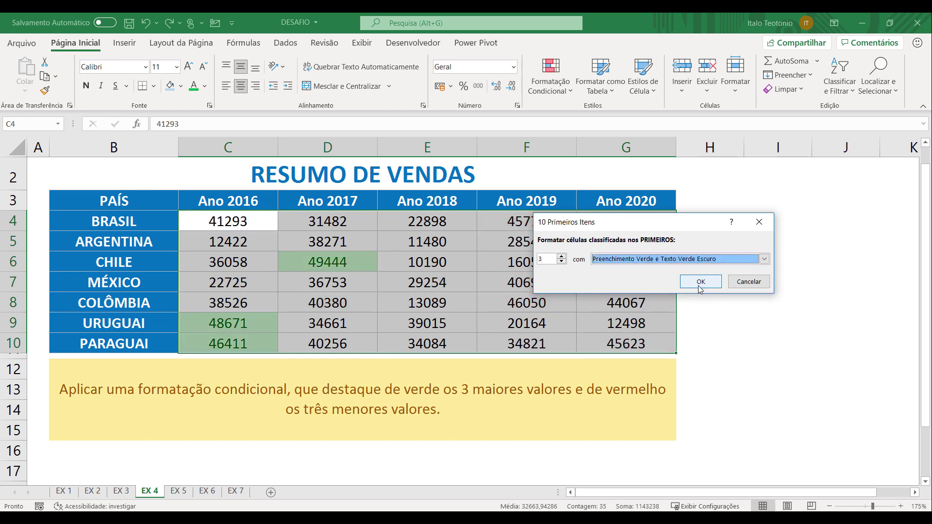
pyautogui.click(701, 283)
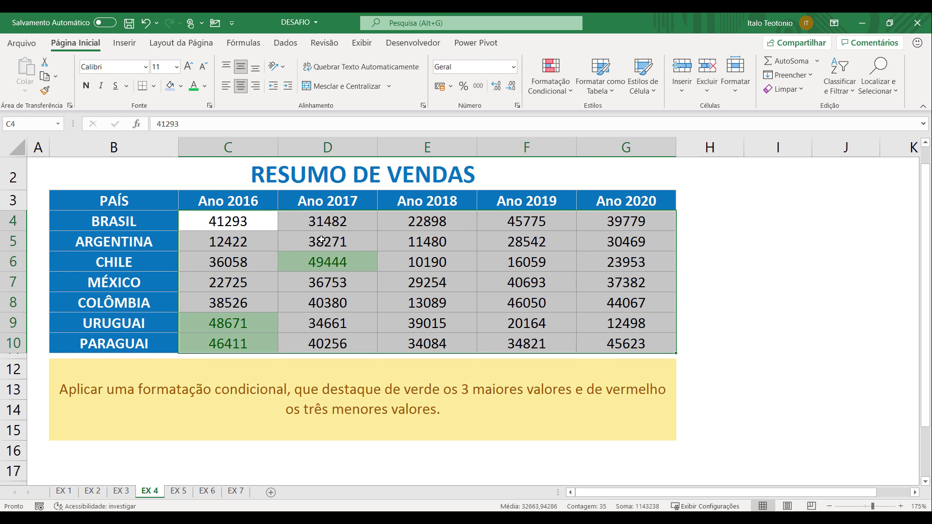
# Add a bottom 3 items rule to C4:G10 with light red fill and dark red text
pyautogui.click(555, 94)
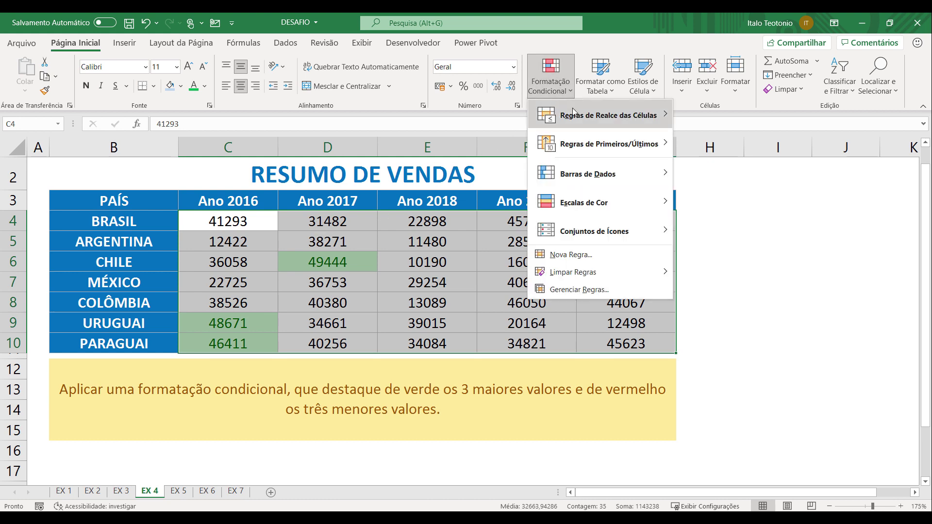
pyautogui.moveTo(573, 112)
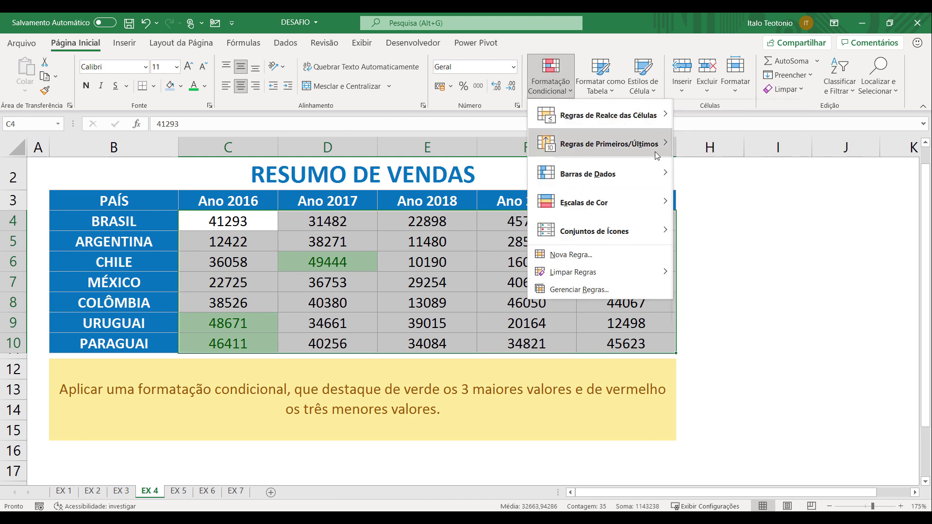
pyautogui.moveTo(657, 155)
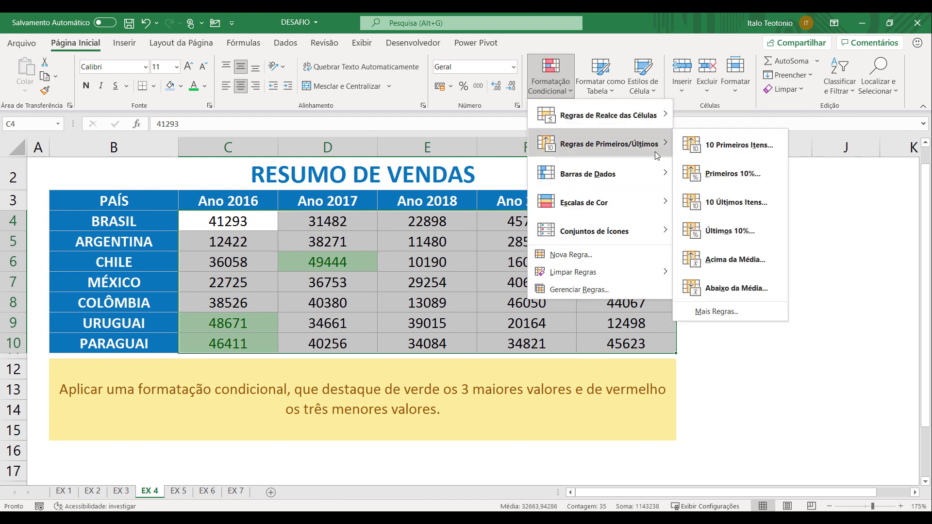
pyautogui.click(754, 214)
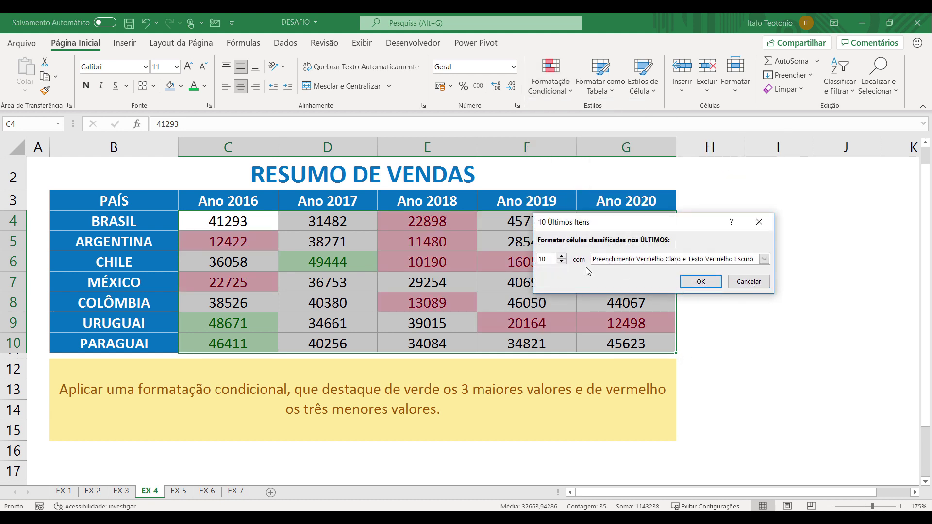
pyautogui.moveTo(553, 259); pyautogui.dragTo(530, 258)
pyautogui.write('3')
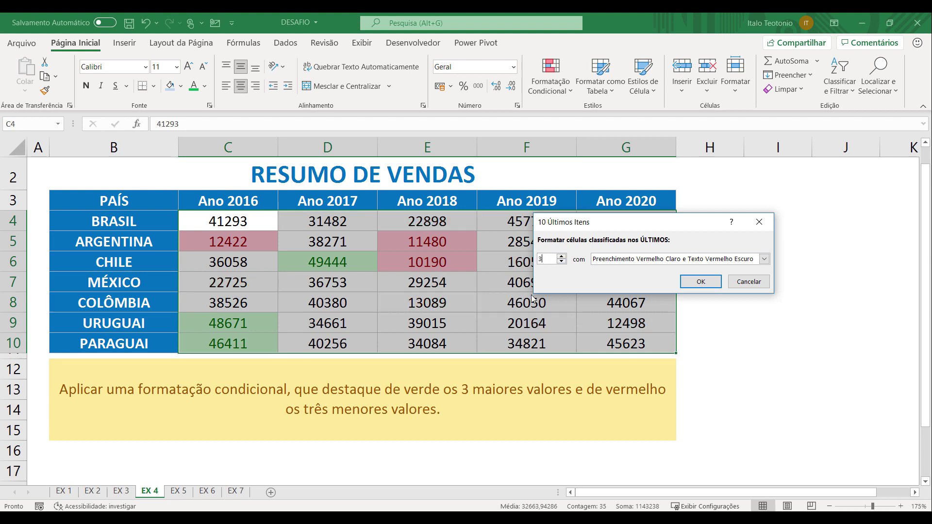
pyautogui.press('Tab')
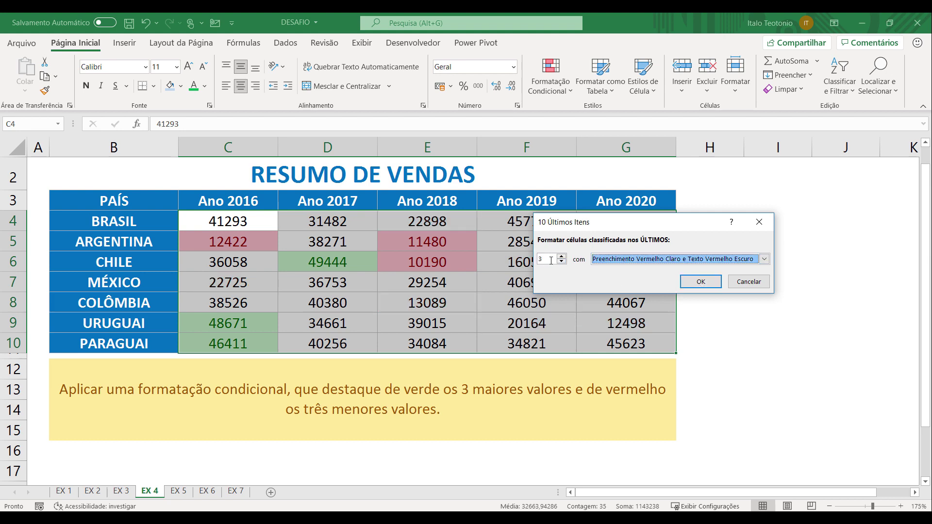
pyautogui.click(701, 284)
pyautogui.click(571, 294)
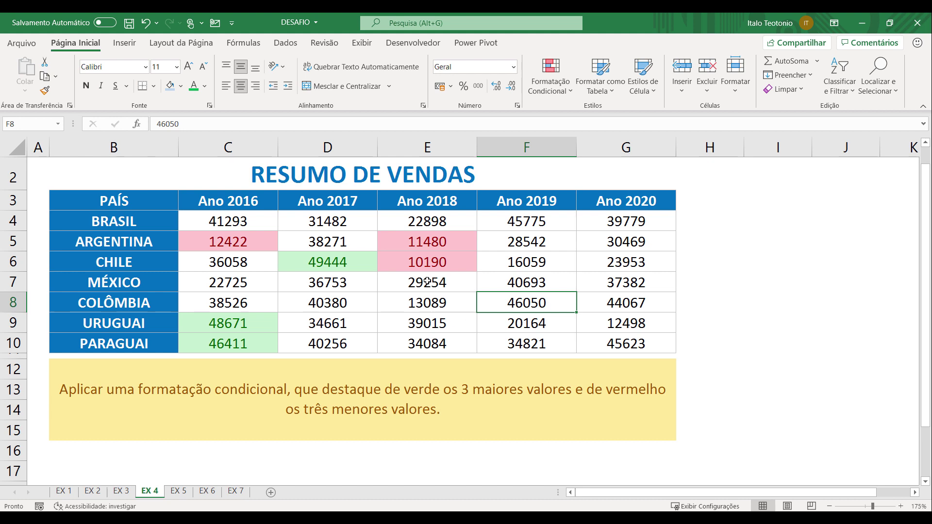
# Test the top and bottom rules by changing MÉXICO's 2019 value in F7 to 10693, and undo the change
pyautogui.doubleClick(515, 287)
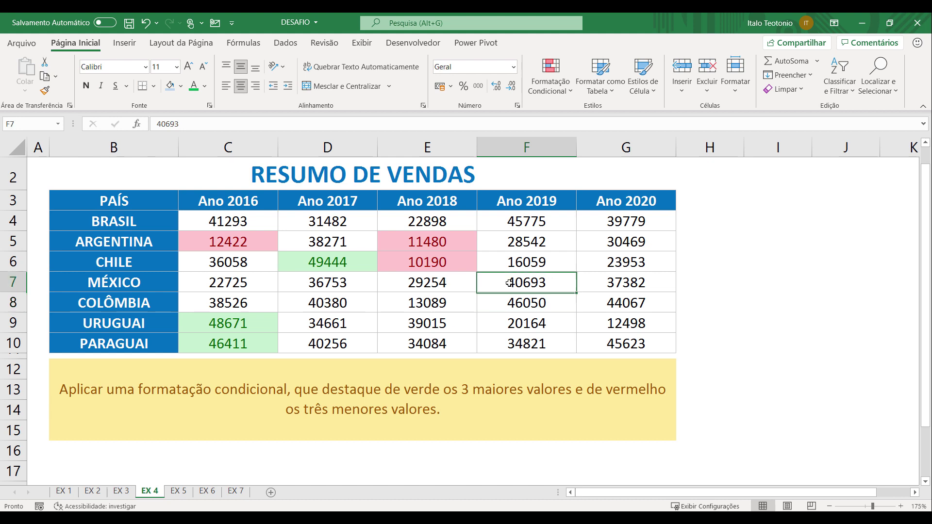
pyautogui.press('BackSpace')
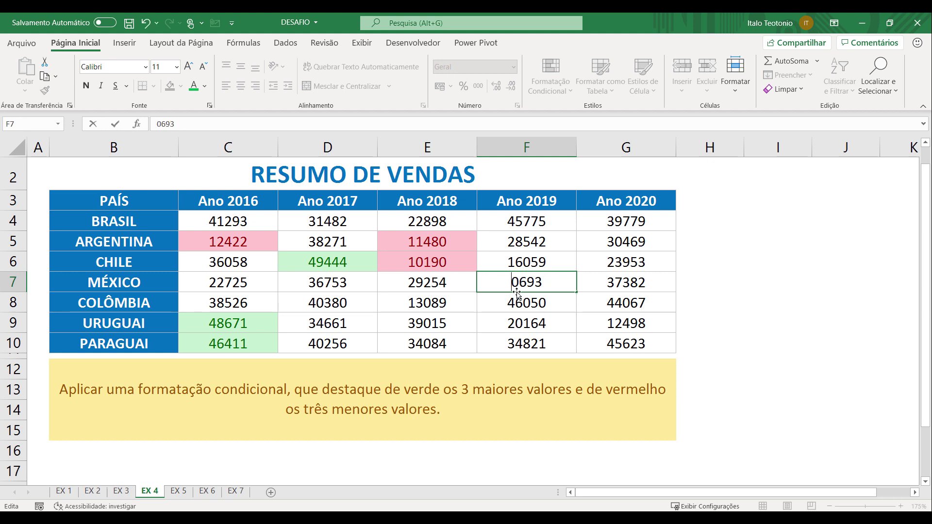
pyautogui.write('1')
pyautogui.press('Return')
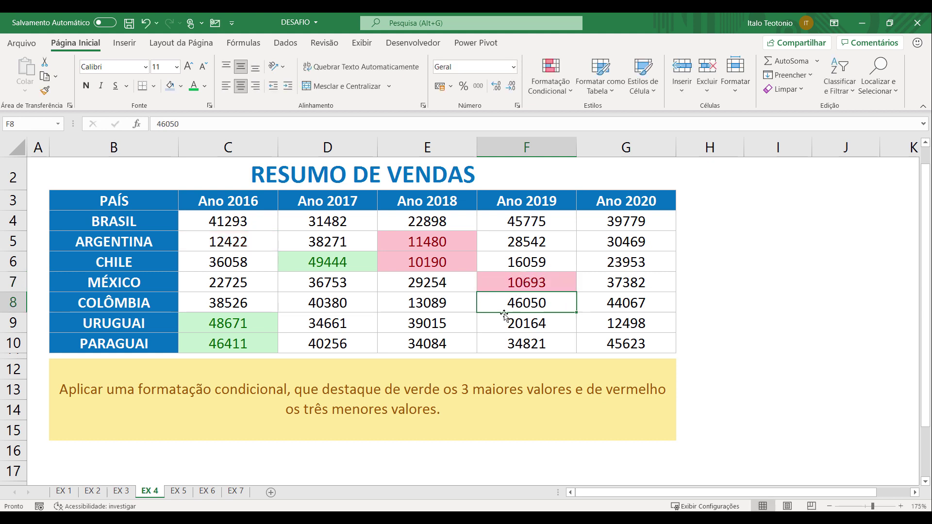
pyautogui.hotkey('ctrl', 'z')
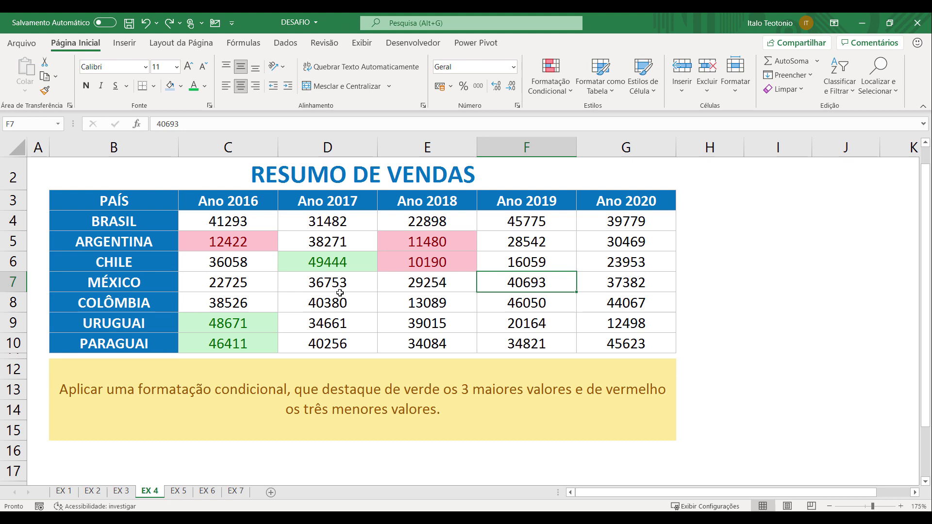
# On sheet EX 5, apply the Green - White colour scale to C4:G10 and check the shading of D6 and E6
pyautogui.hotkey('ctrl', 'pagedown')
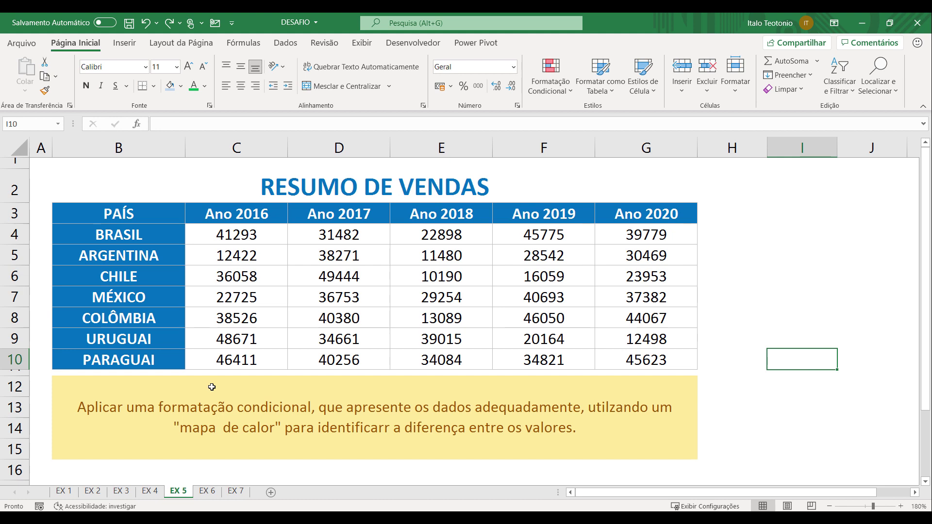
pyautogui.moveTo(255, 236); pyautogui.dragTo(621, 358)
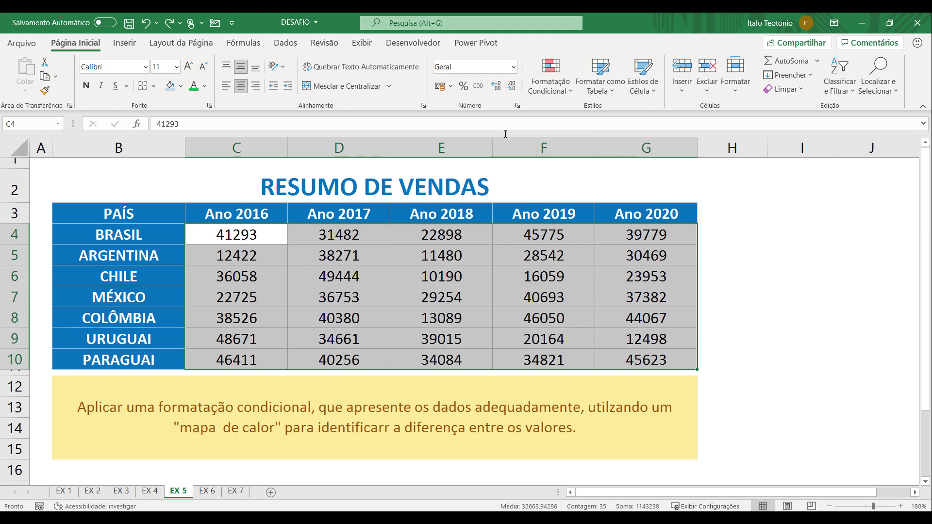
pyautogui.click(568, 95)
pyautogui.moveTo(621, 205)
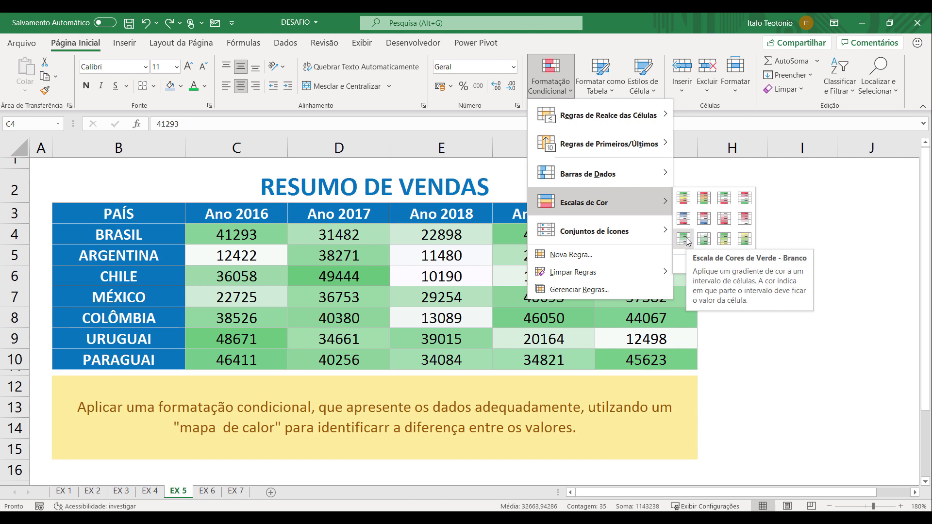
pyautogui.click(684, 239)
pyautogui.click(750, 365)
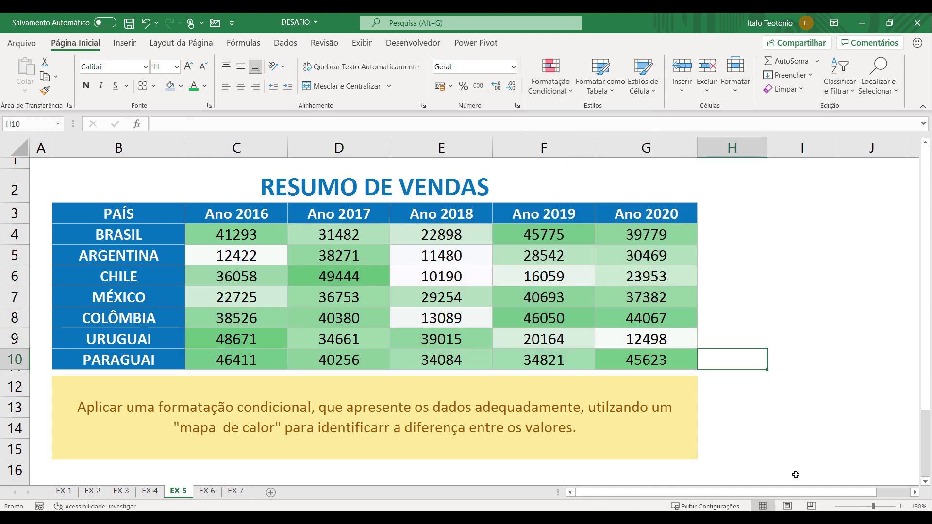
pyautogui.click(337, 274)
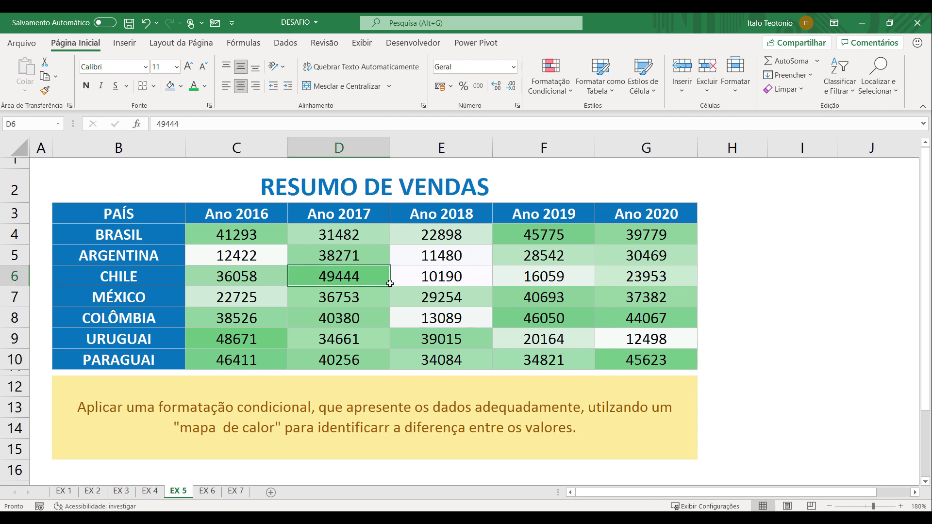
pyautogui.click(443, 277)
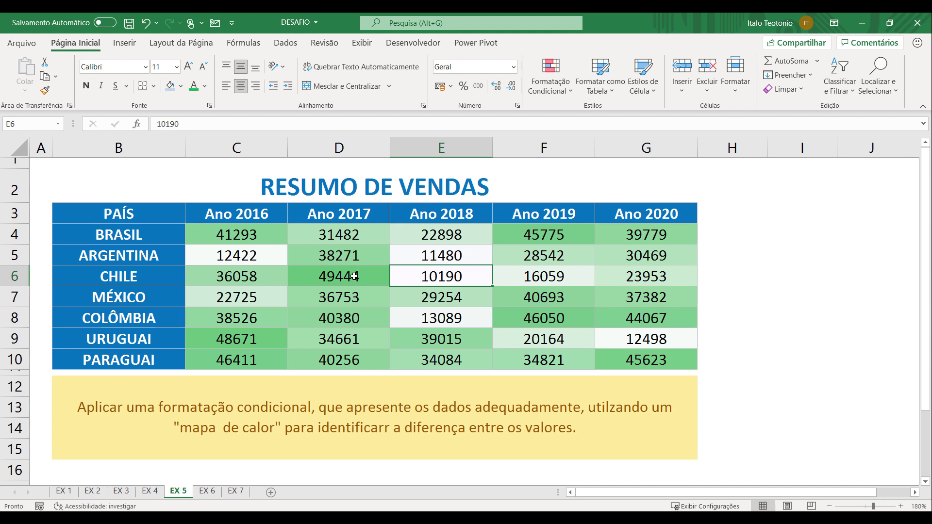
# Edit the colour scale rule on C4:G10, trying blue shades for the maximum colour, and apply it with standard dark blue
pyautogui.moveTo(241, 232); pyautogui.dragTo(629, 370)
pyautogui.click(559, 91)
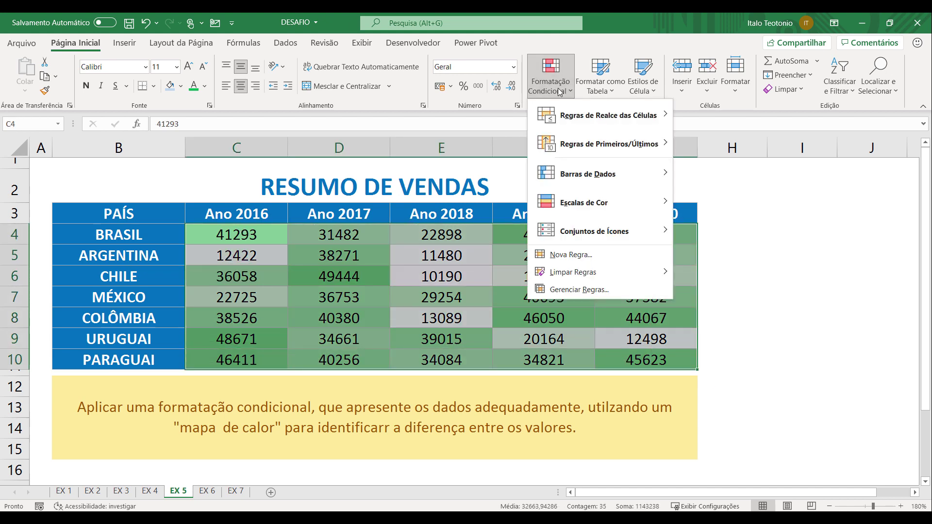
pyautogui.click(579, 286)
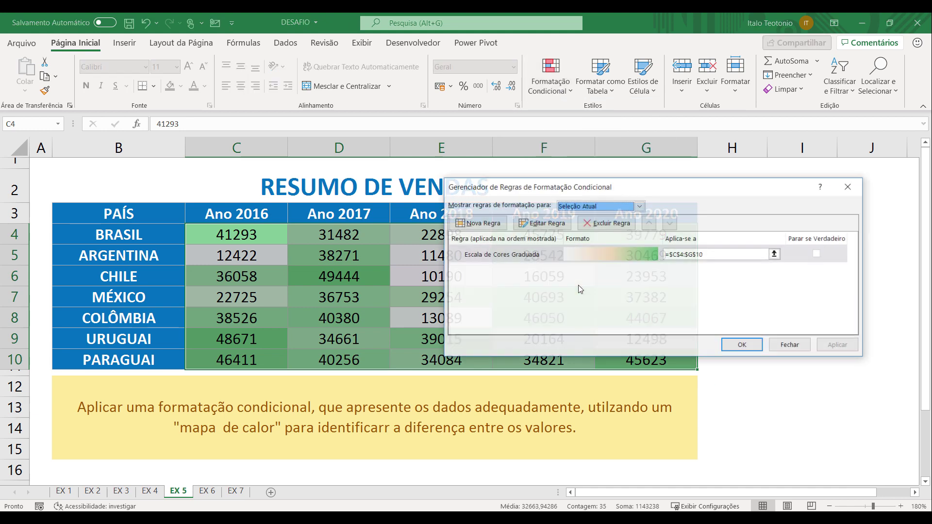
pyautogui.click(545, 228)
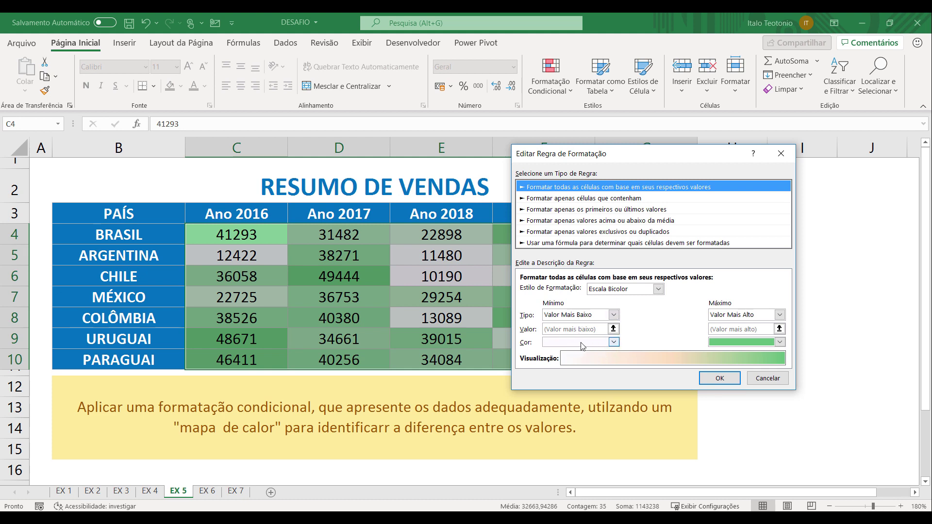
pyautogui.click(781, 343)
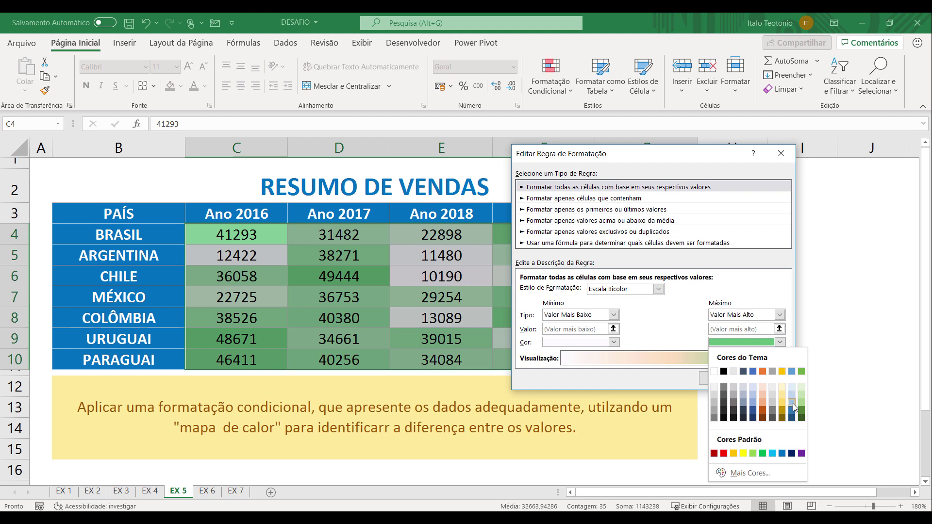
pyautogui.click(792, 419)
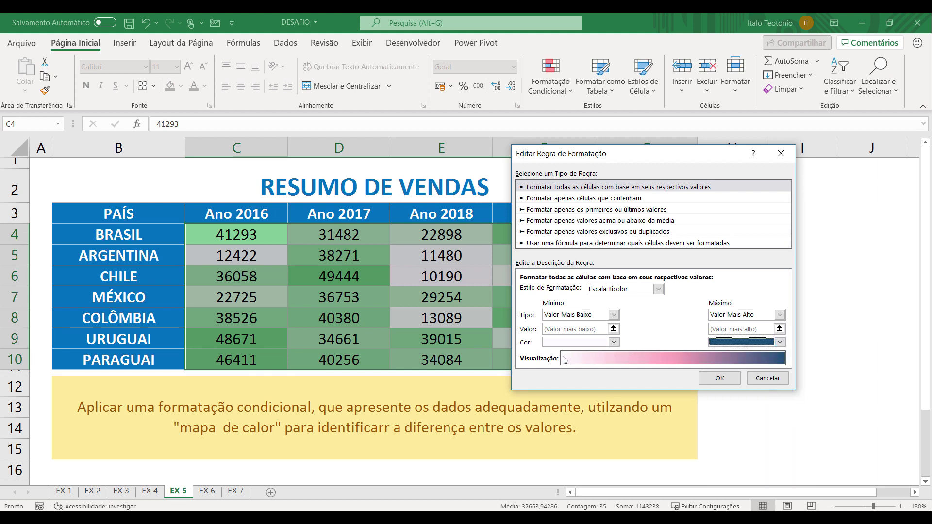
pyautogui.click(780, 343)
pyautogui.click(792, 410)
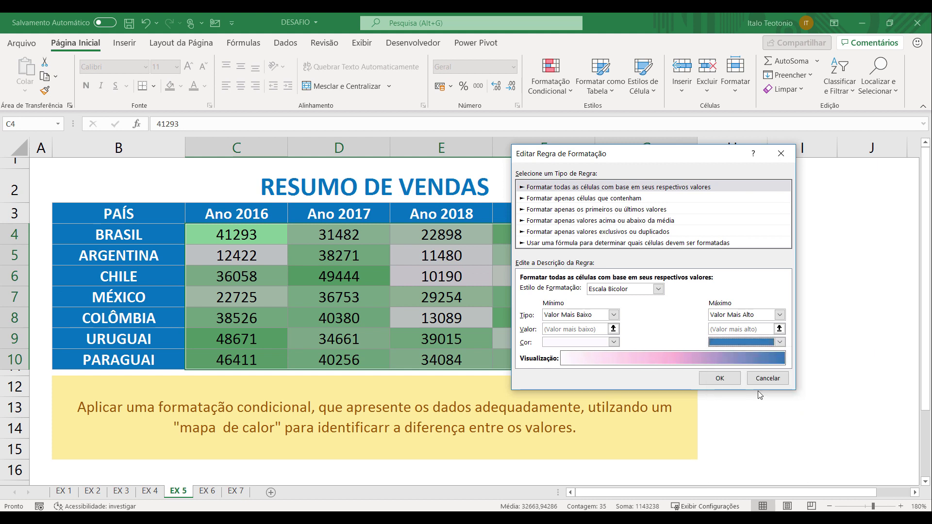
pyautogui.click(780, 342)
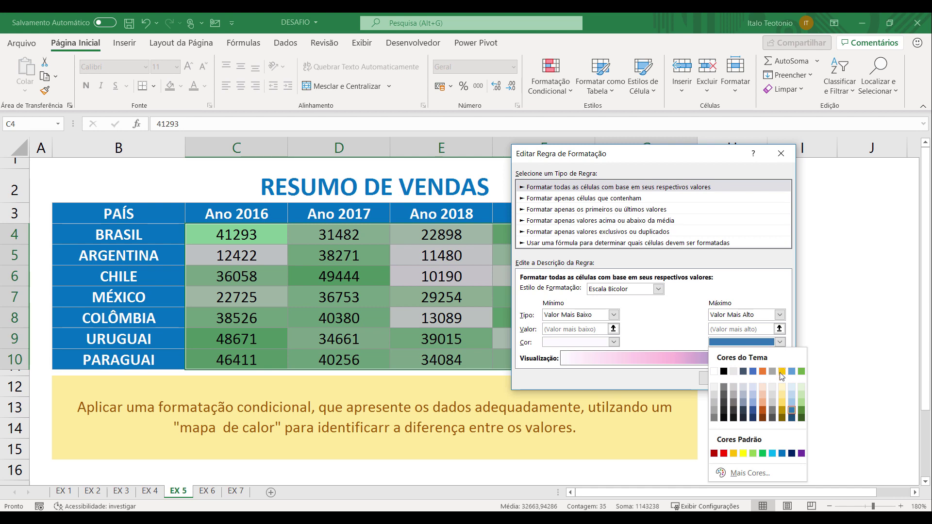
pyautogui.click(792, 454)
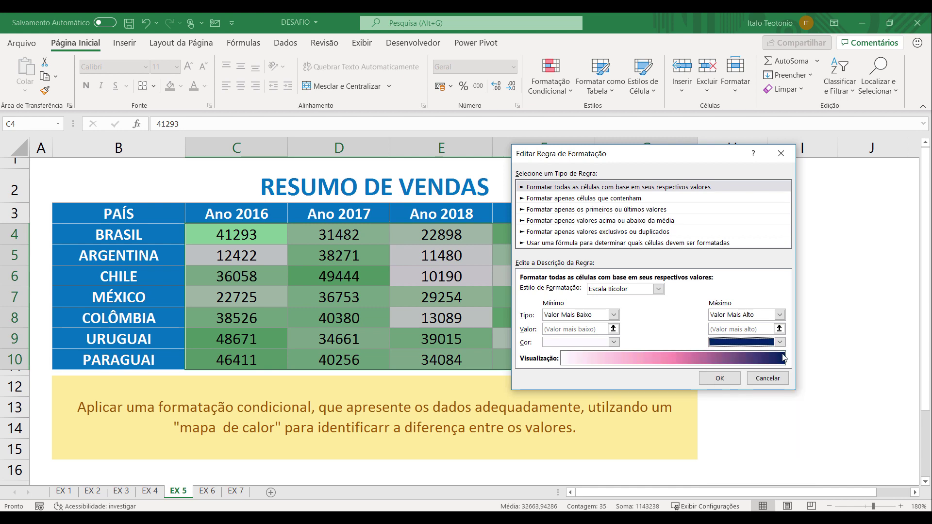
pyautogui.click(720, 379)
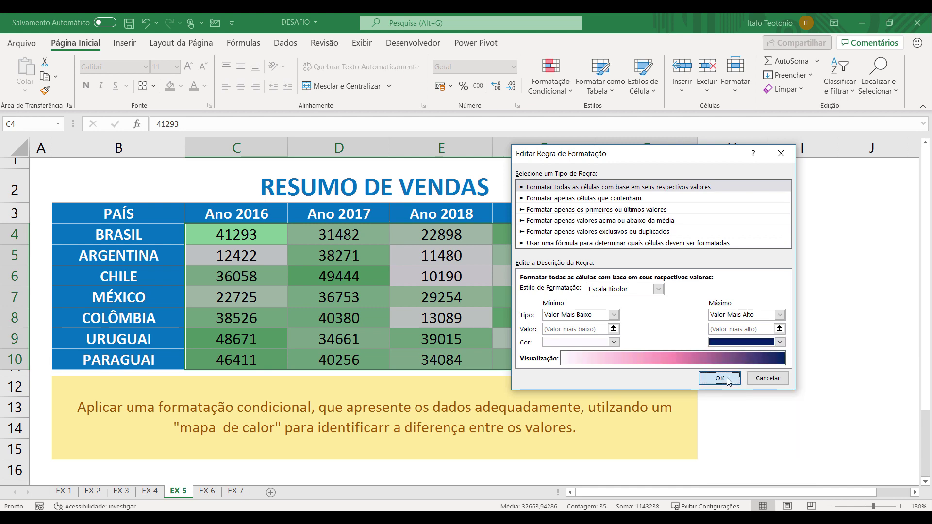
pyautogui.click(837, 346)
# Change the colour scale's maximum colour to a medium blue theme shade, apply it to C4:G10, and undo the blue colouring
pyautogui.moveTo(629, 187); pyautogui.dragTo(661, 254)
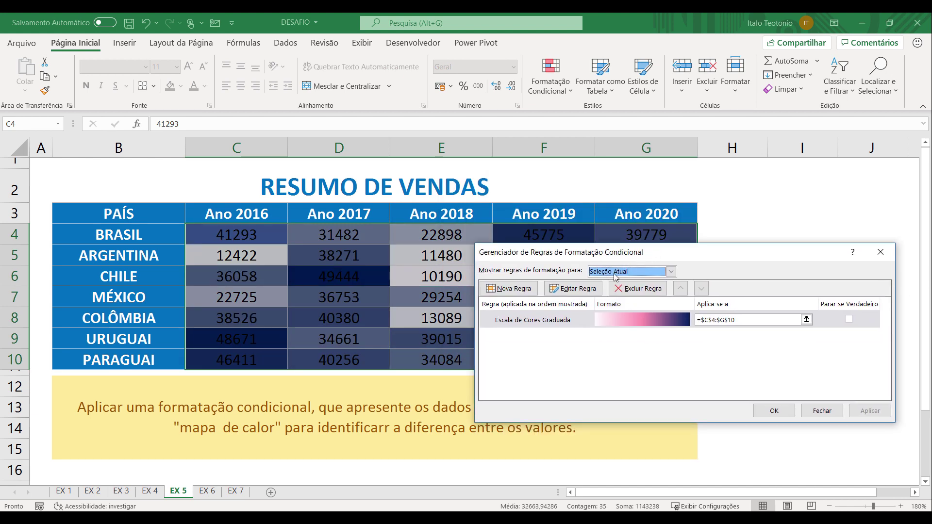
pyautogui.click(588, 289)
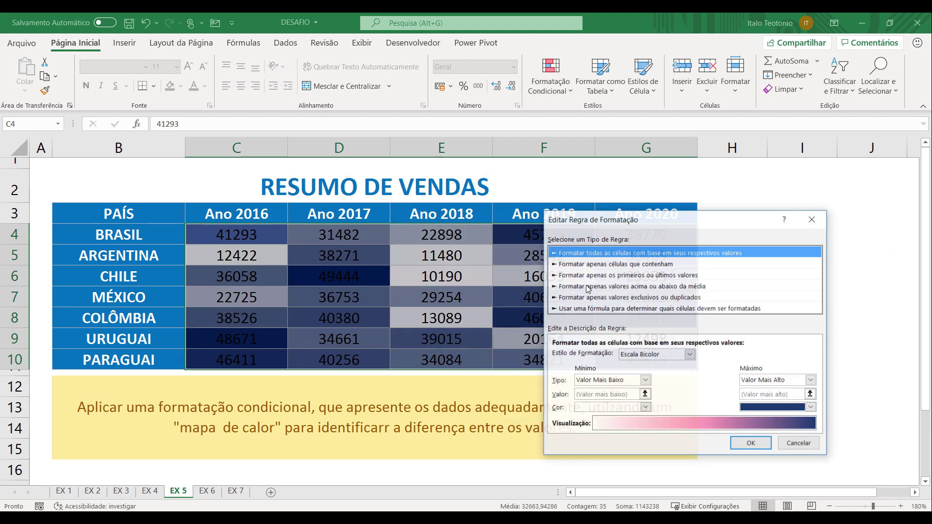
pyautogui.click(811, 407)
pyautogui.click(824, 338)
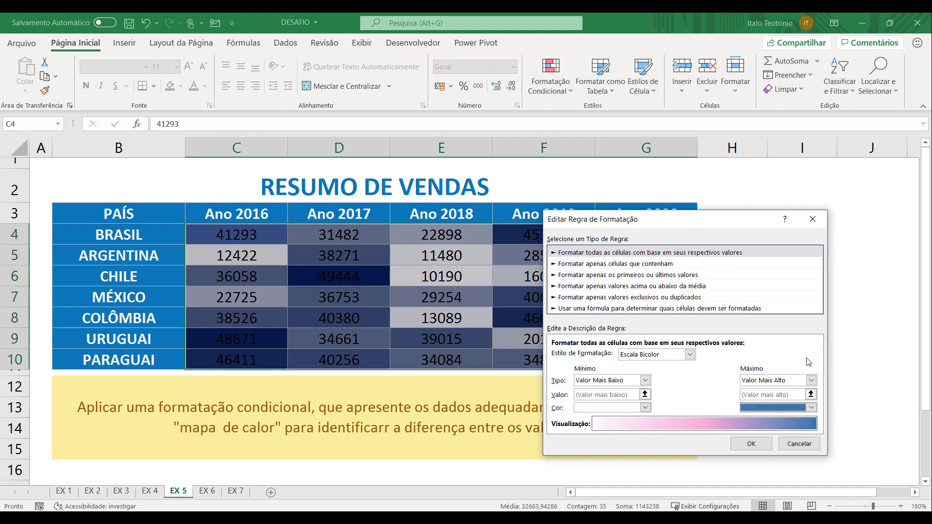
pyautogui.click(752, 444)
pyautogui.click(870, 411)
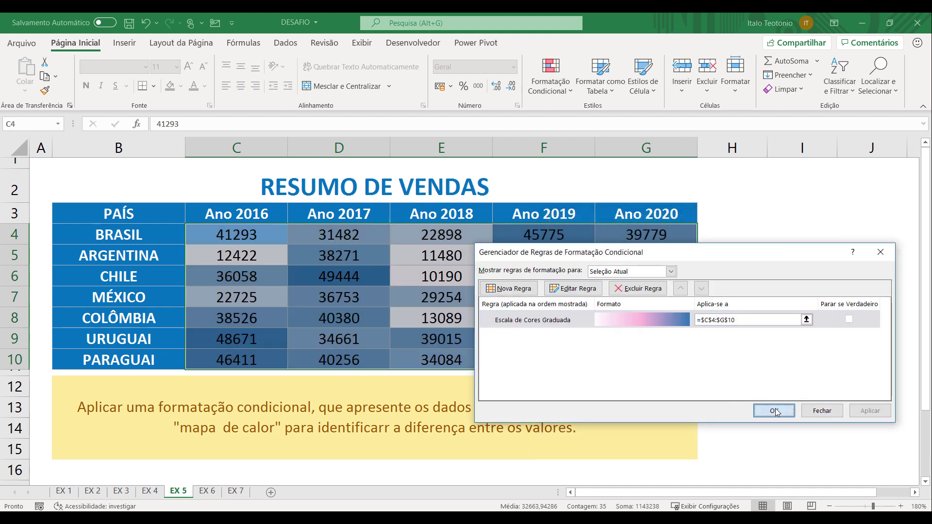
pyautogui.click(774, 411)
pyautogui.click(791, 192)
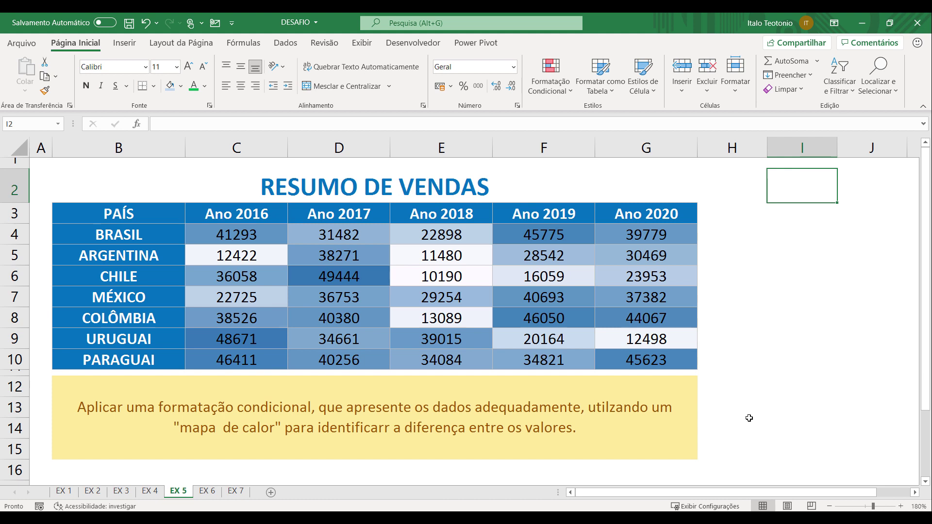
pyautogui.hotkey('ctrl', 'z')
pyautogui.click(777, 343)
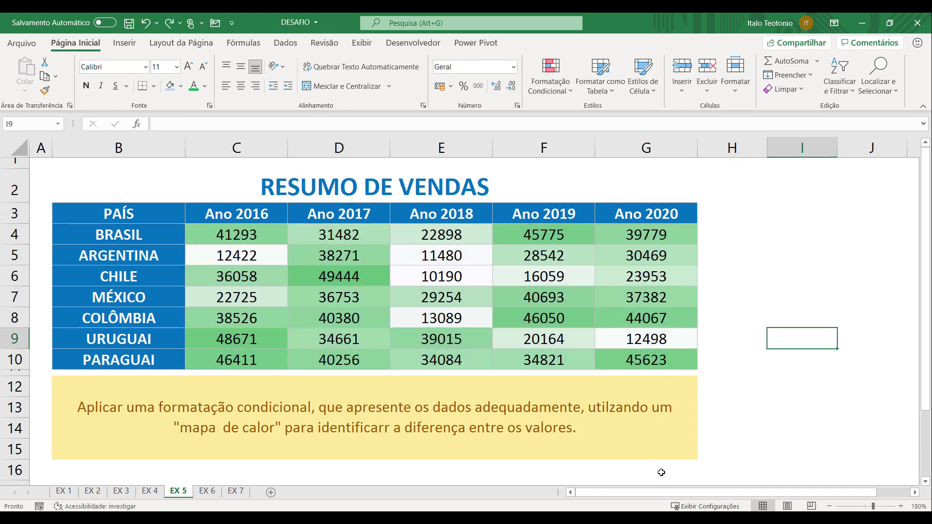
# Go to sheet EX 6 and test the selected country in B14 with ARGENTINA and MÉXICO, checking the summary row and chart
pyautogui.click(207, 491)
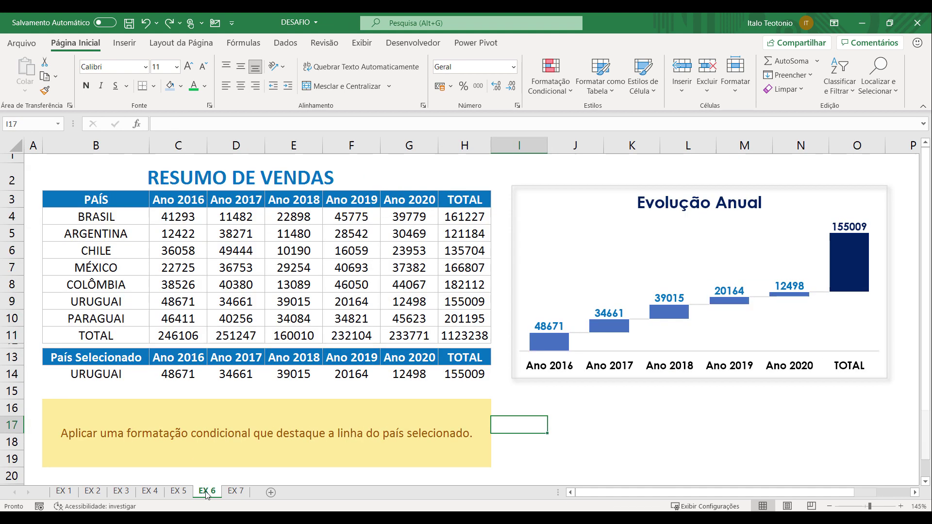
pyautogui.click(124, 372)
pyautogui.click(153, 376)
pyautogui.click(123, 408)
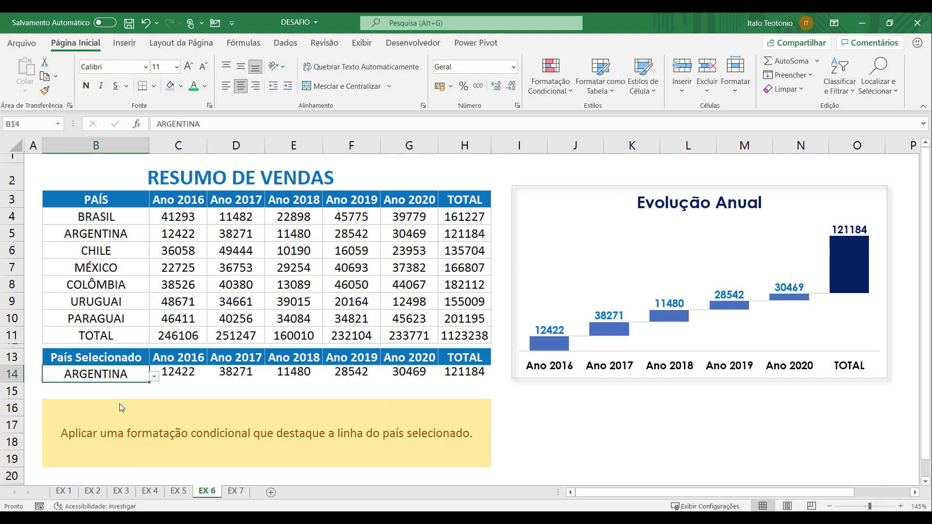
pyautogui.click(153, 377)
pyautogui.click(108, 425)
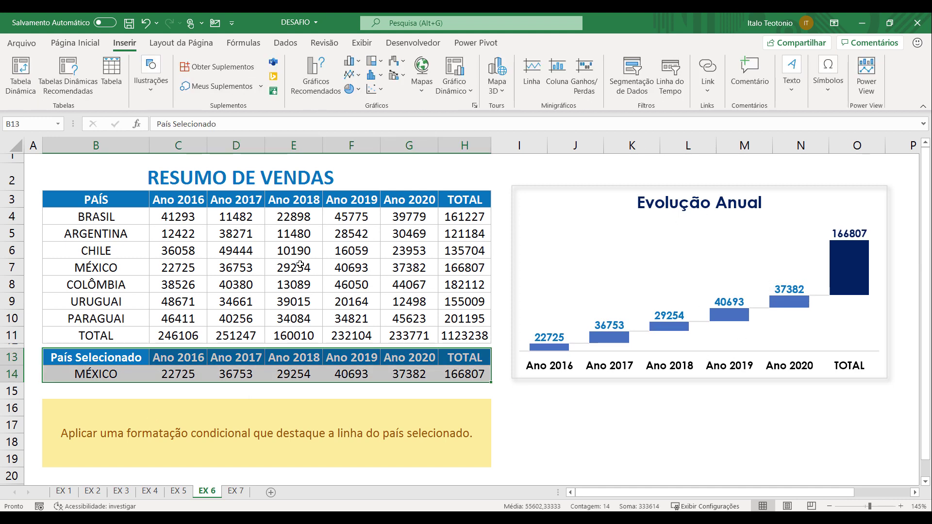
pyautogui.click(202, 297)
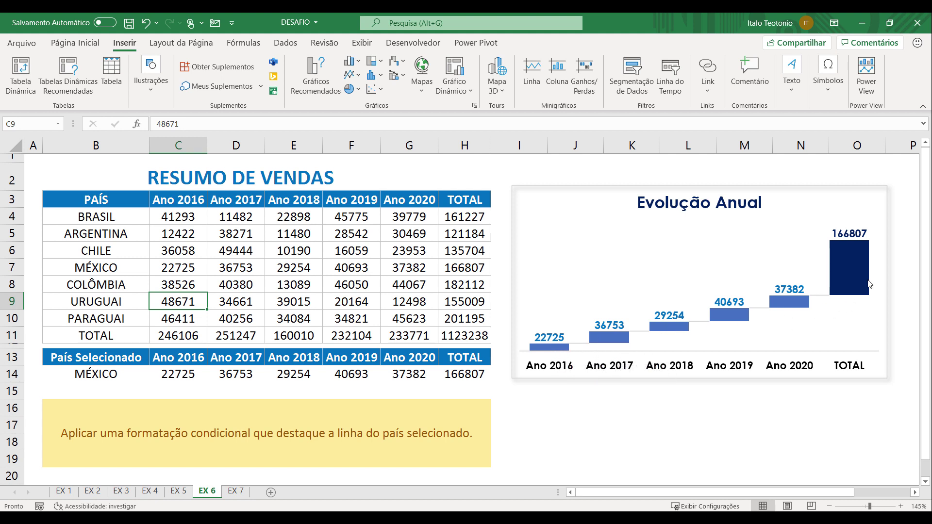
# Switch the selected country in B14 to ARGENTINA, COLÔMBIA and finally URUGUAI, and locate its matching row B9:H9 in the table
pyautogui.click(123, 372)
pyautogui.click(153, 377)
pyautogui.click(141, 399)
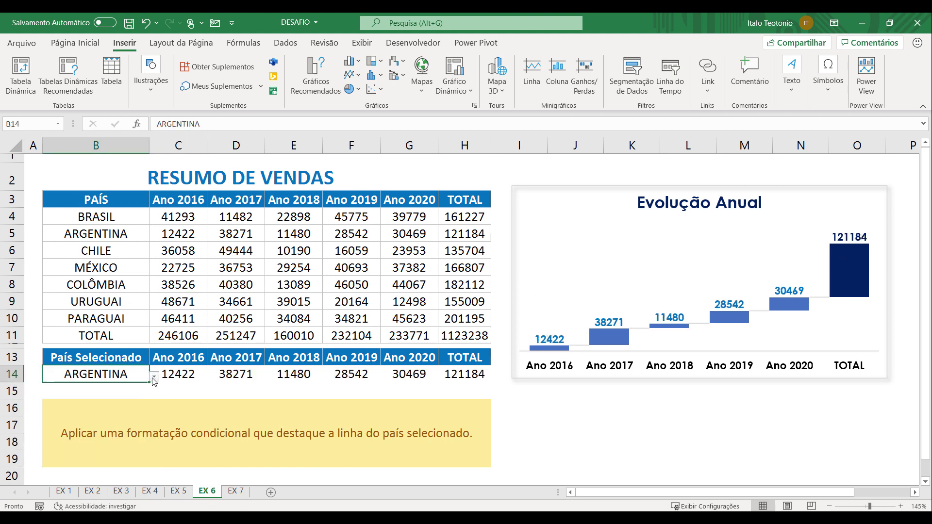
pyautogui.click(153, 378)
pyautogui.click(121, 435)
pyautogui.hotkey('alt', 'Down')
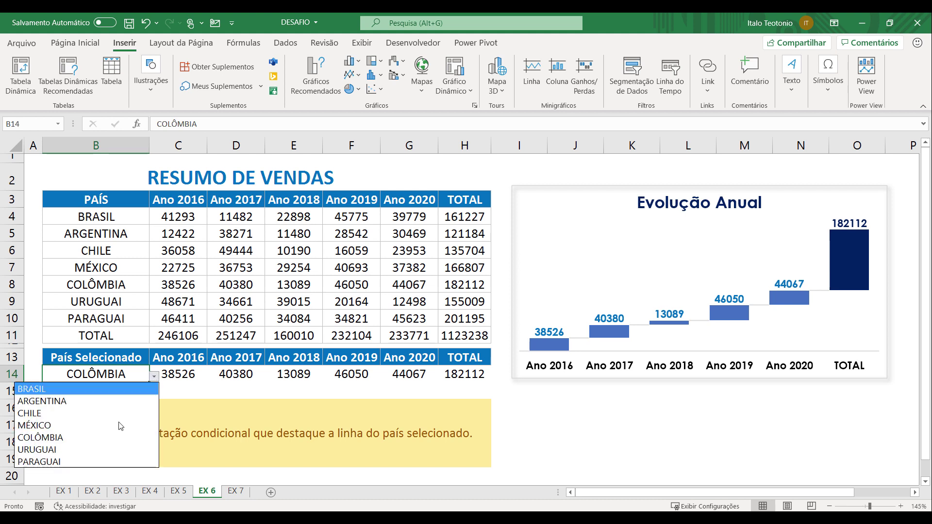
pyautogui.click(98, 451)
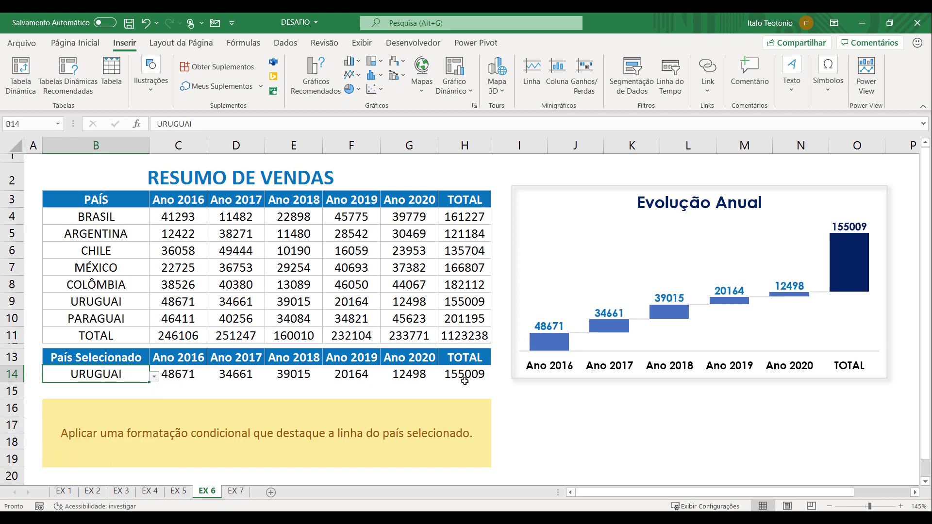
pyautogui.moveTo(86, 301); pyautogui.dragTo(468, 303)
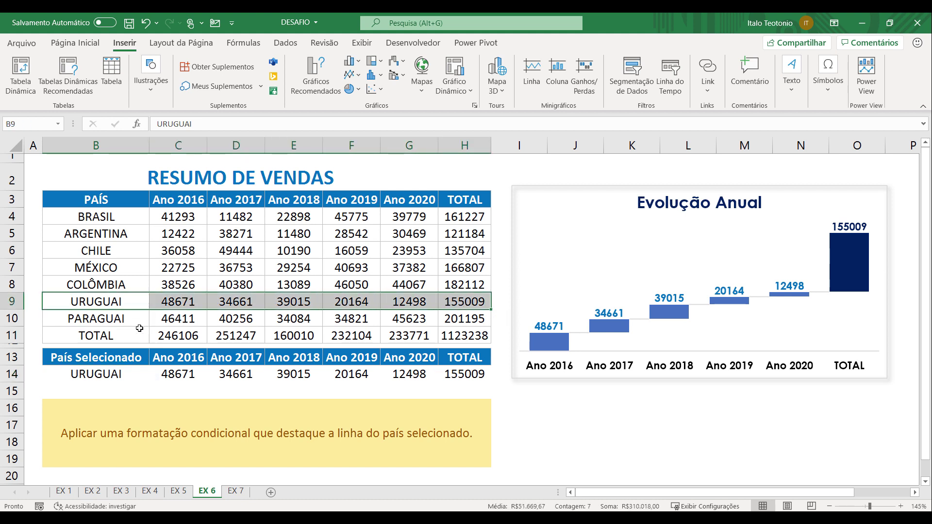
# Start a formula-based conditional formatting rule for B4:H11 on sheet EX 6 using the formula =$B4=$B$14
pyautogui.moveTo(102, 217); pyautogui.dragTo(485, 334)
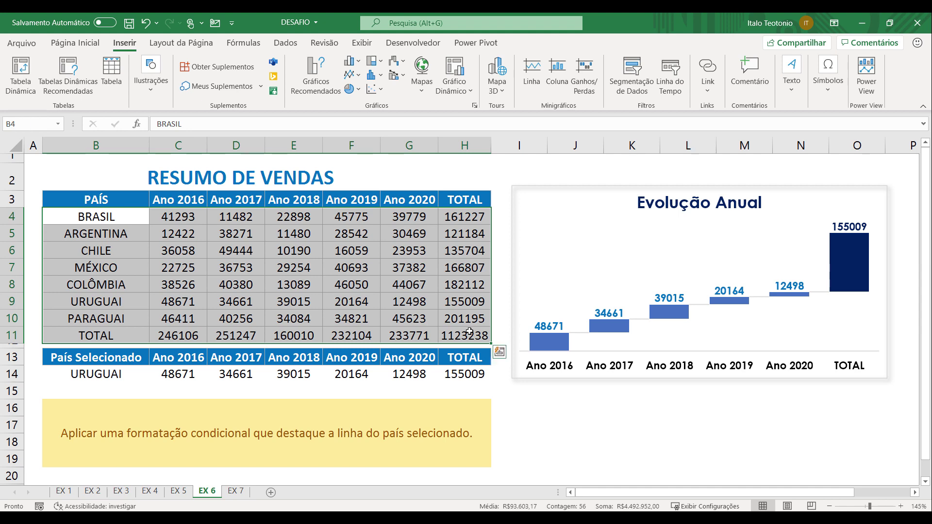
pyautogui.click(80, 47)
pyautogui.click(551, 78)
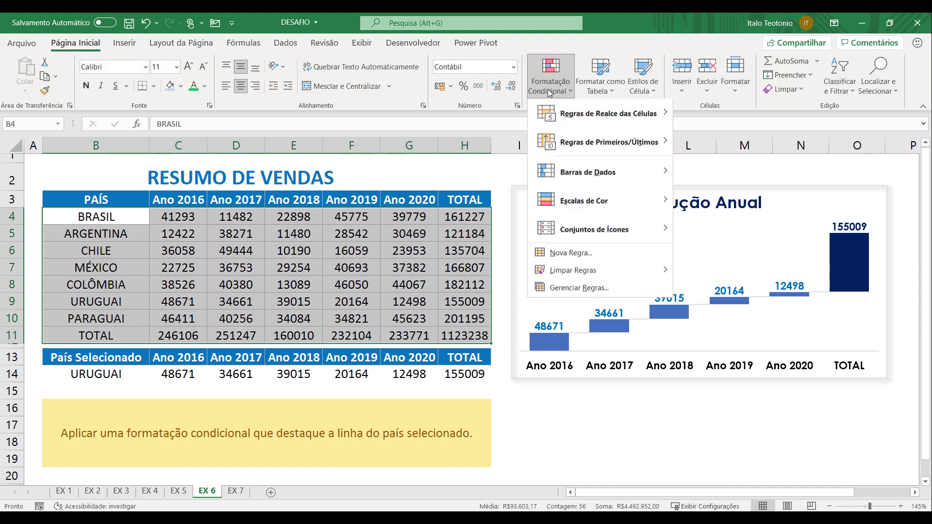
pyautogui.click(592, 262)
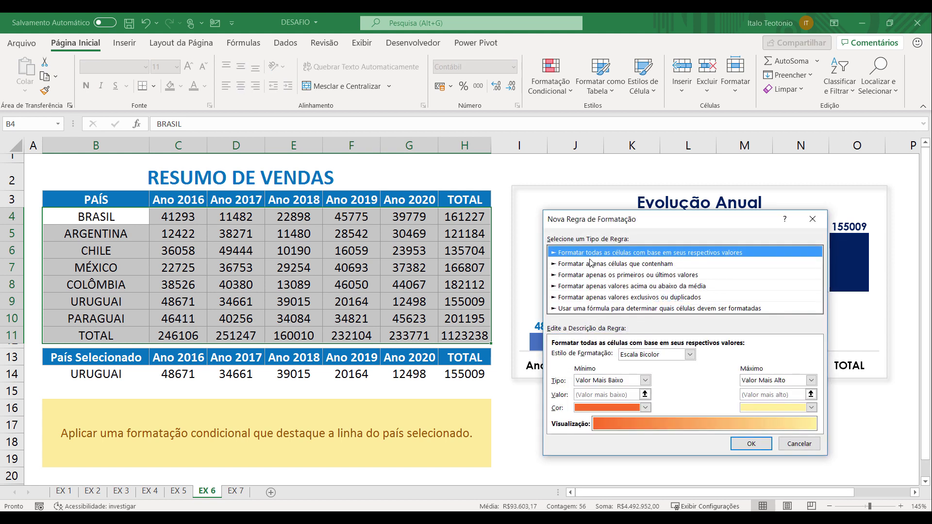
pyautogui.click(591, 310)
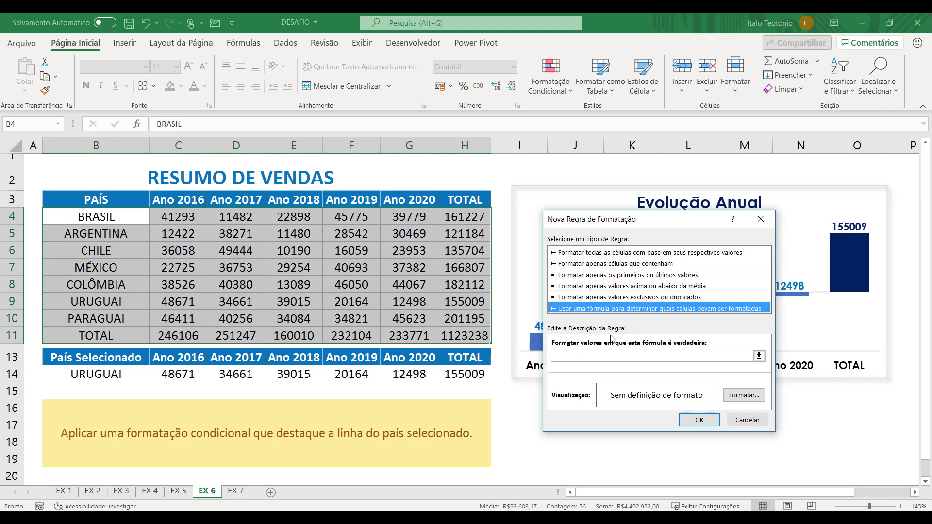
pyautogui.click(589, 379)
pyautogui.click(582, 356)
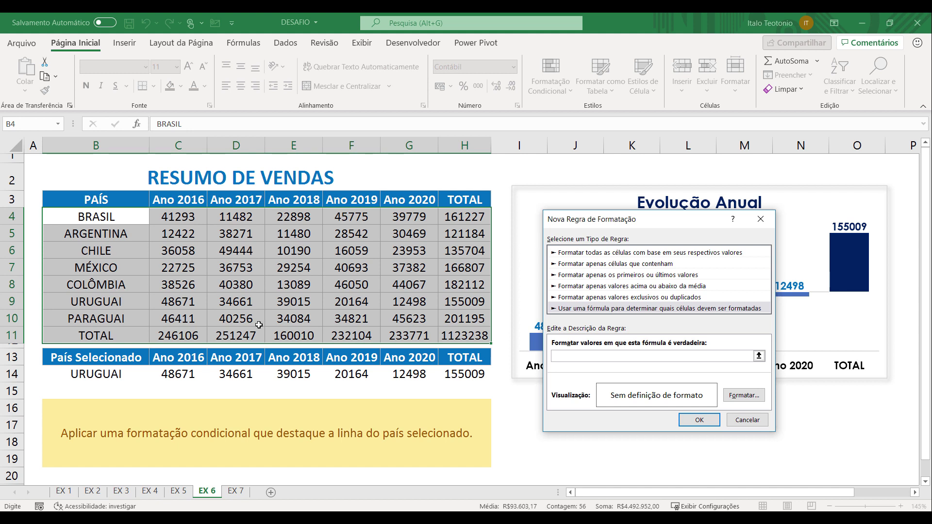
pyautogui.click(103, 218)
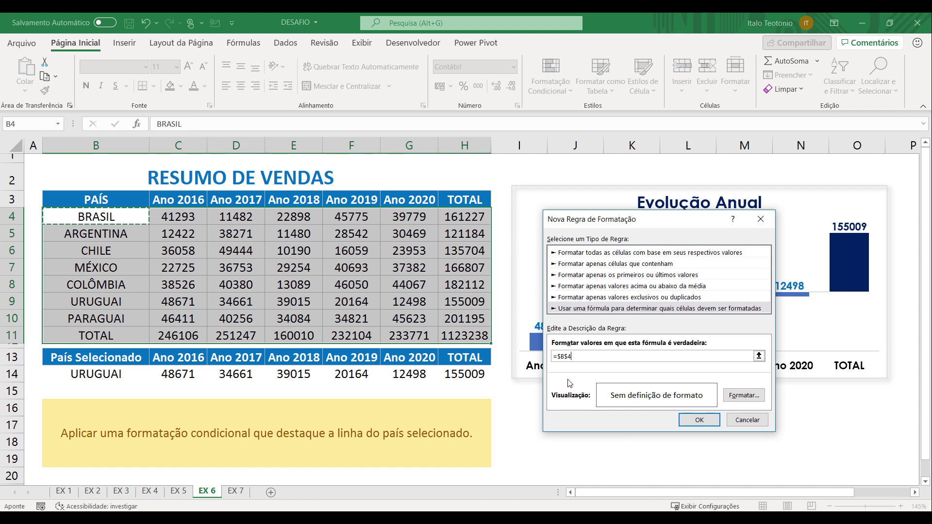
pyautogui.write('=')
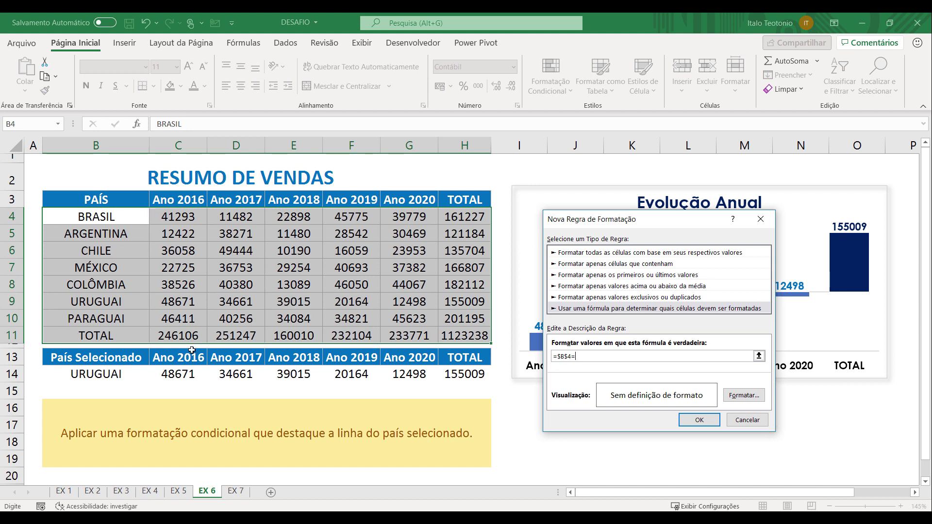
pyautogui.click(97, 375)
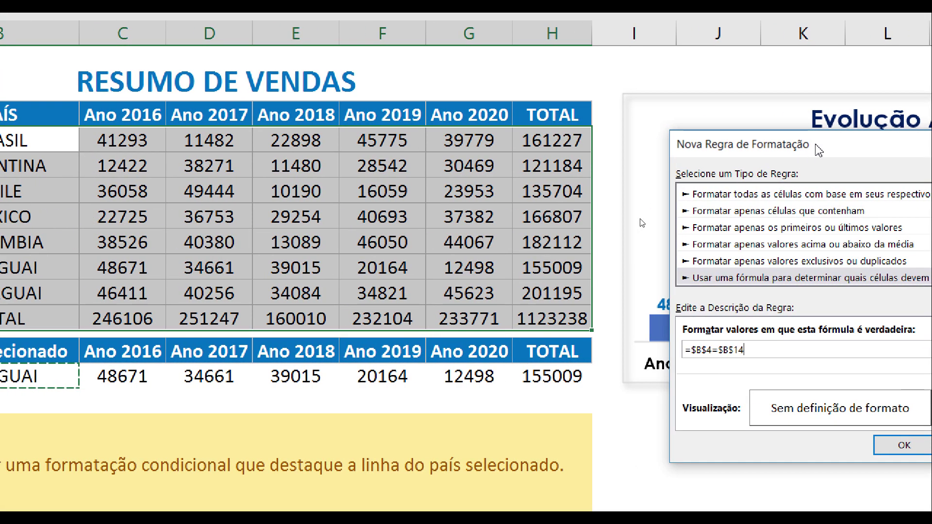
pyautogui.moveTo(819, 149); pyautogui.dragTo(726, 124)
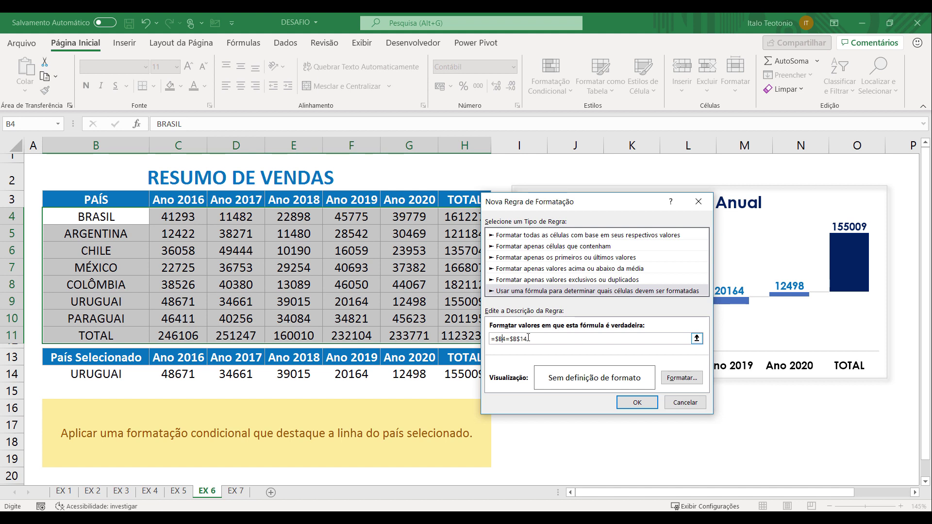
# Format the rule with a light blue theme fill and bold dark blue font, and apply it to B4:H11
pyautogui.click(681, 377)
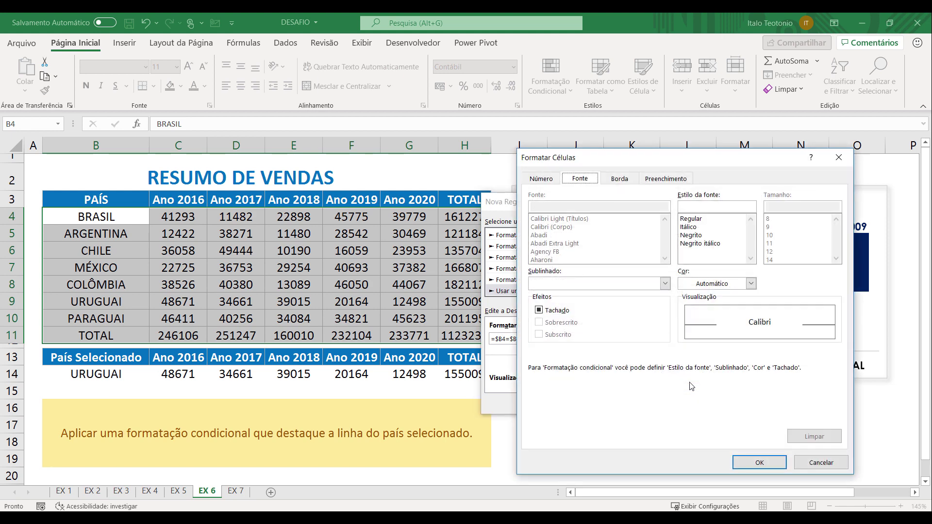
pyautogui.click(666, 180)
pyautogui.click(625, 238)
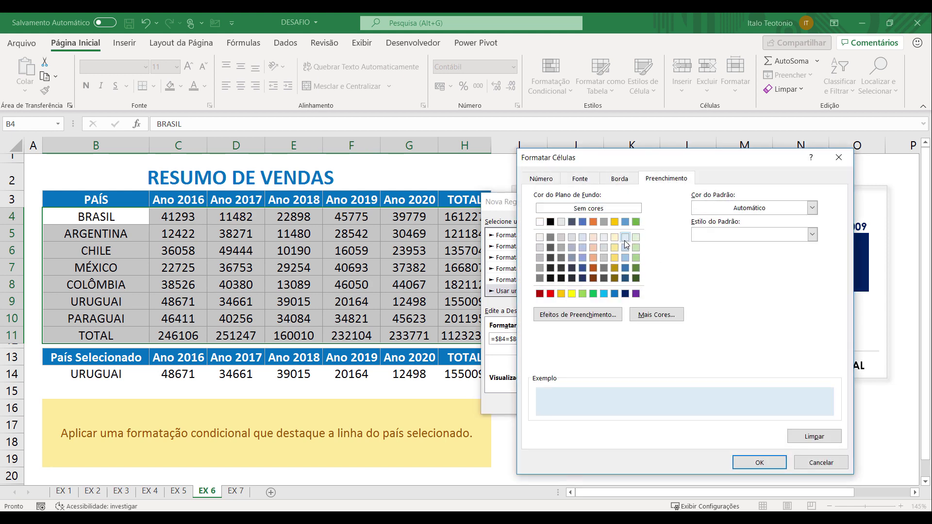
pyautogui.click(593, 179)
pyautogui.click(752, 283)
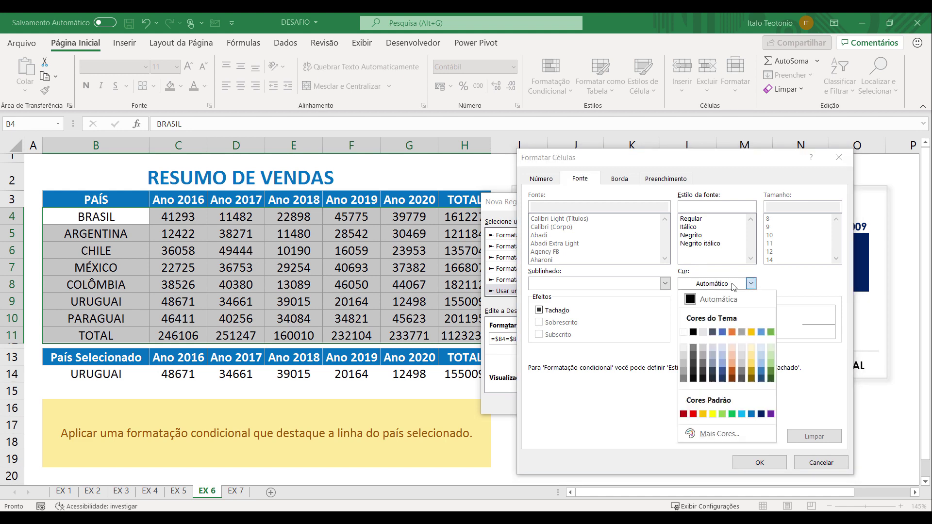
pyautogui.click(763, 382)
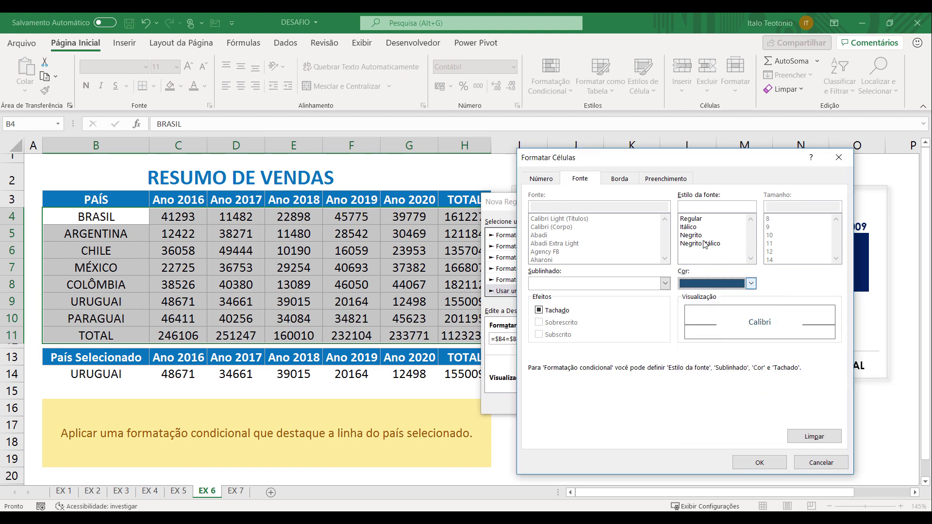
pyautogui.click(695, 236)
pyautogui.click(783, 462)
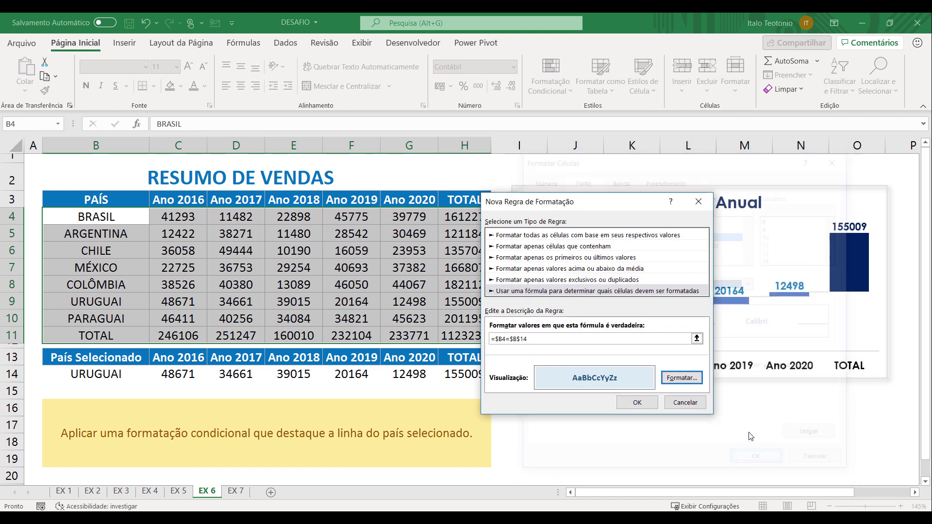
pyautogui.click(639, 403)
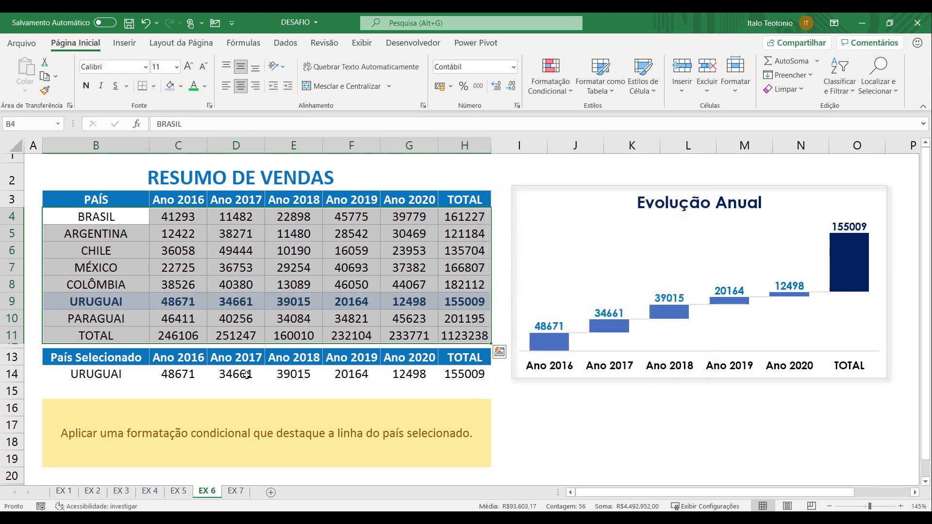
# Test the row highlighting by switching the selected country in B14 to CHILE, ARGENTINA, BRASIL, URUGUAI and finally PARAGUAI
pyautogui.click(238, 375)
pyautogui.click(154, 377)
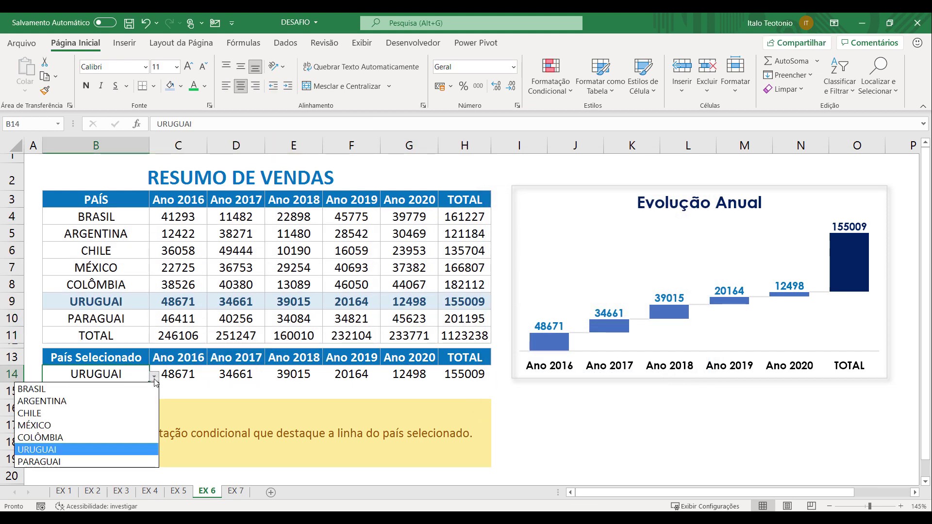
pyautogui.click(109, 413)
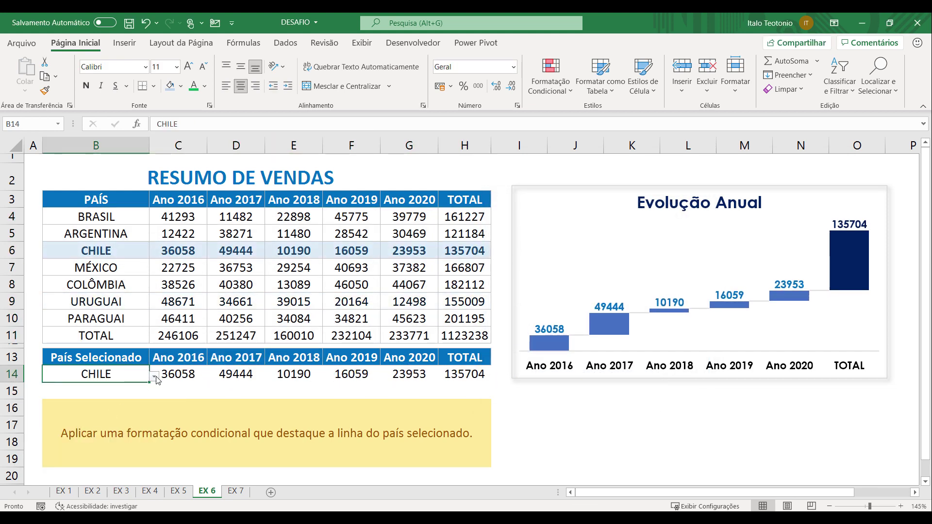
pyautogui.click(154, 377)
pyautogui.click(112, 396)
pyautogui.click(154, 377)
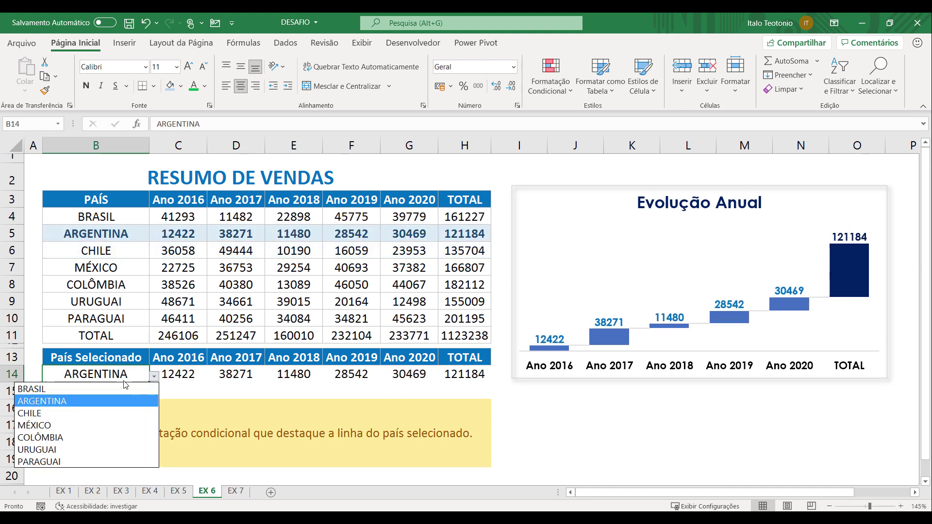
pyautogui.click(59, 387)
pyautogui.click(154, 377)
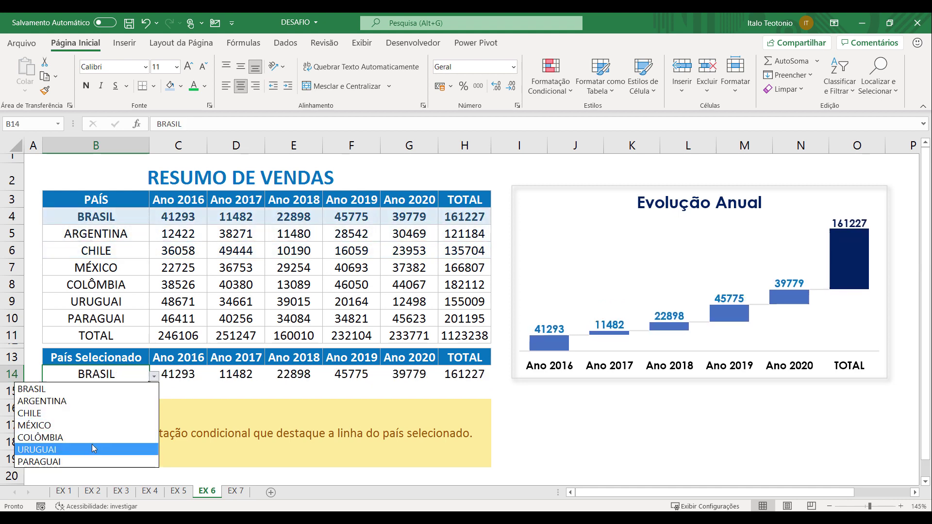
pyautogui.click(92, 449)
pyautogui.click(154, 377)
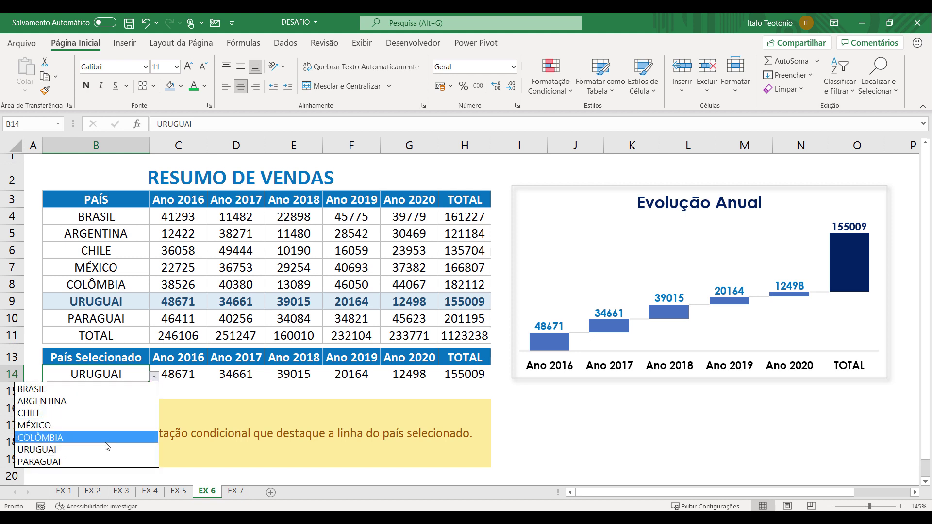
pyautogui.click(98, 459)
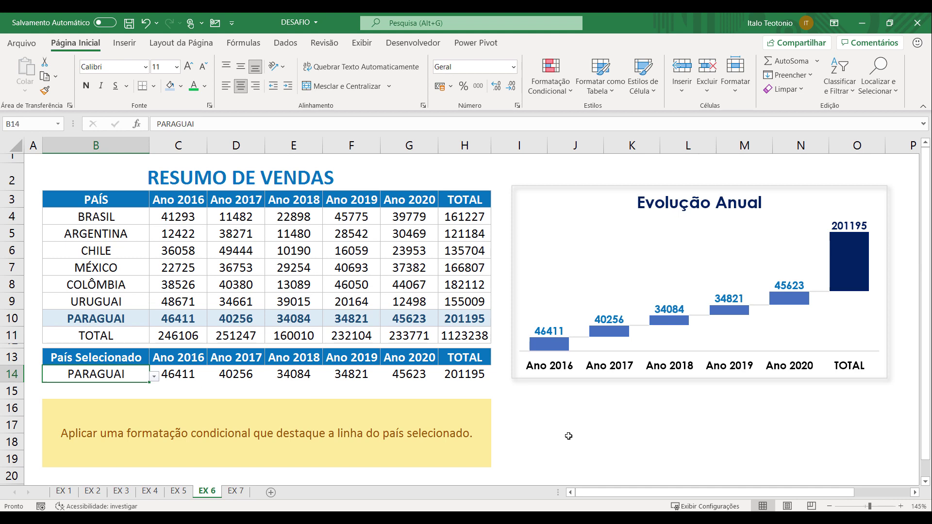
# Reopen the conditional formatting rule for the sales table, review its formula and format, and close it without changes
pyautogui.moveTo(192, 221); pyautogui.dragTo(487, 333)
pyautogui.click(551, 80)
pyautogui.click(597, 291)
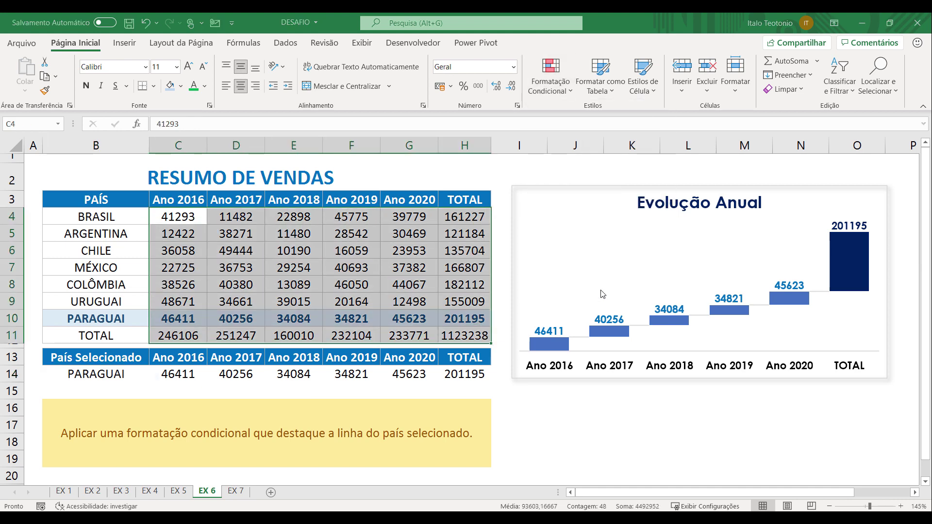
pyautogui.click(578, 292)
pyautogui.click(484, 260)
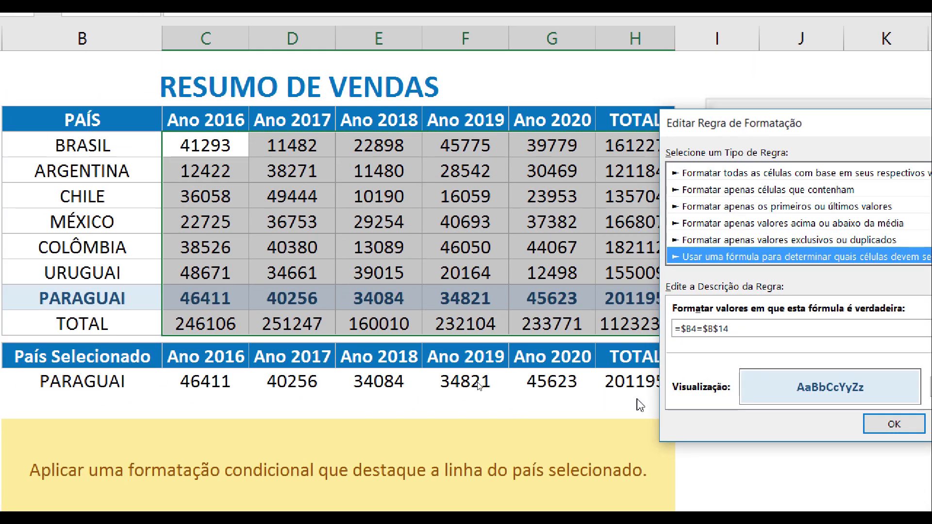
pyautogui.click(737, 329)
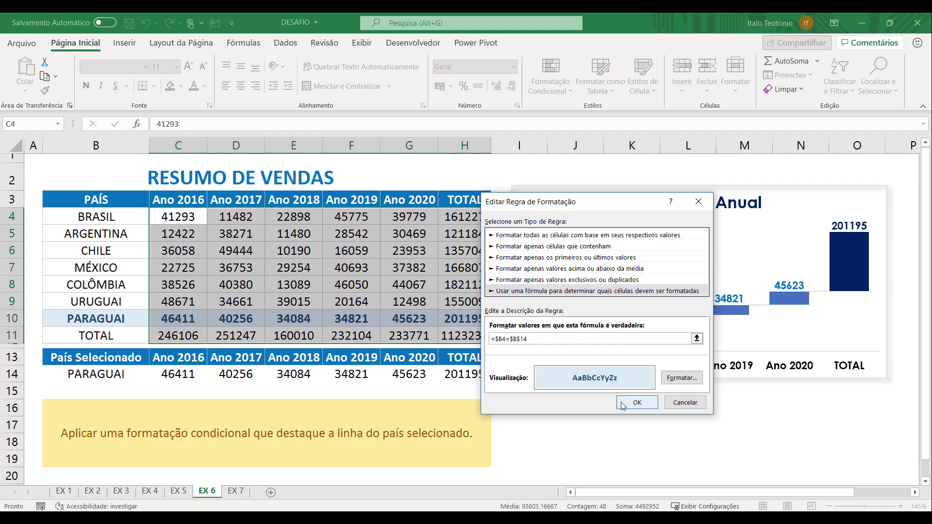
pyautogui.click(922, 469)
pyautogui.click(686, 382)
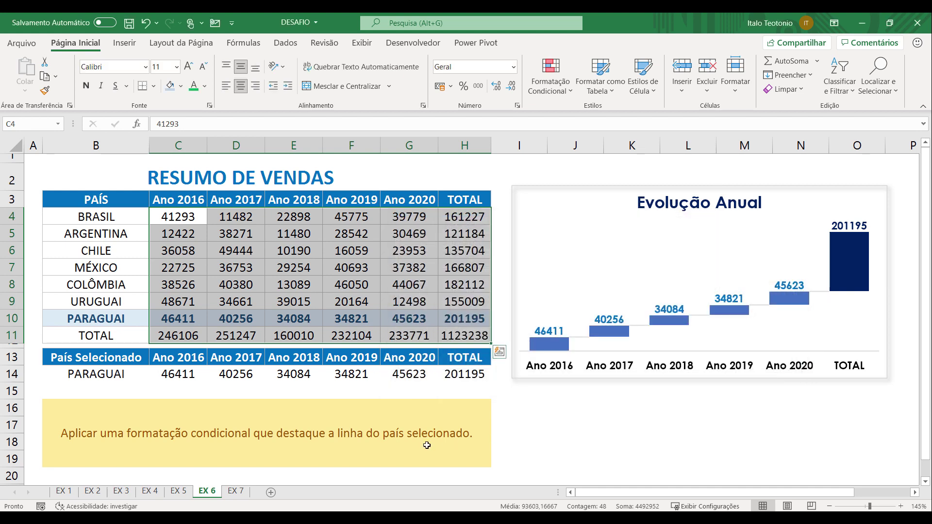
# Go to sheet EX 7 and apply the icon set of green circle, yellow triangle and red diamond to C4:G10
pyautogui.click(236, 491)
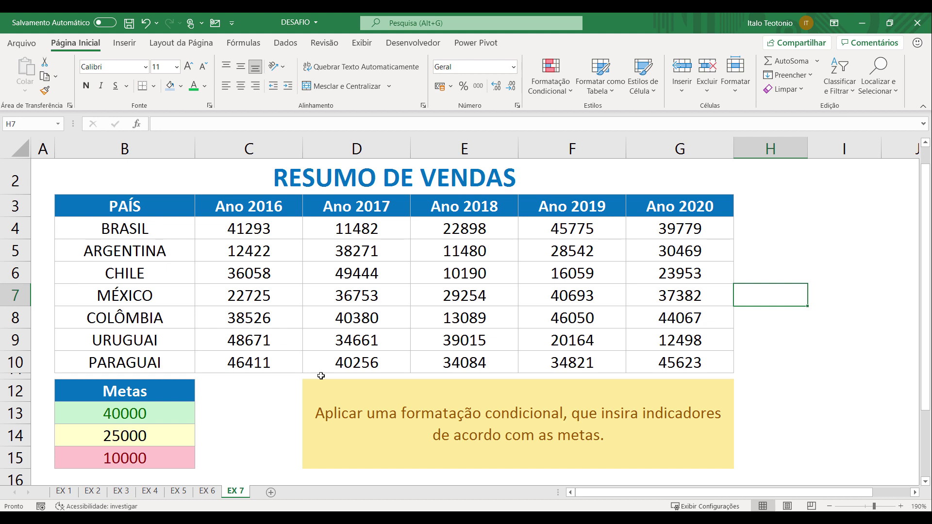
pyautogui.click(244, 224)
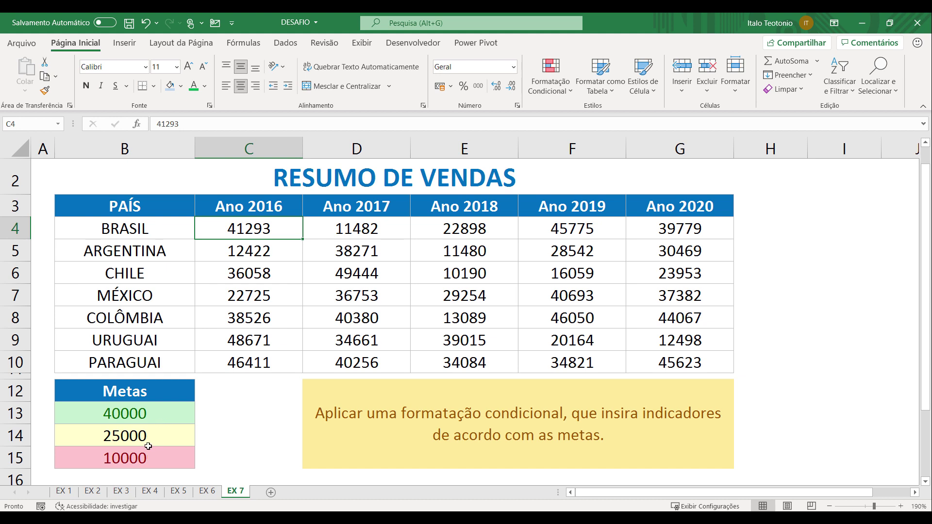
pyautogui.moveTo(262, 233); pyautogui.dragTo(656, 360)
pyautogui.click(560, 93)
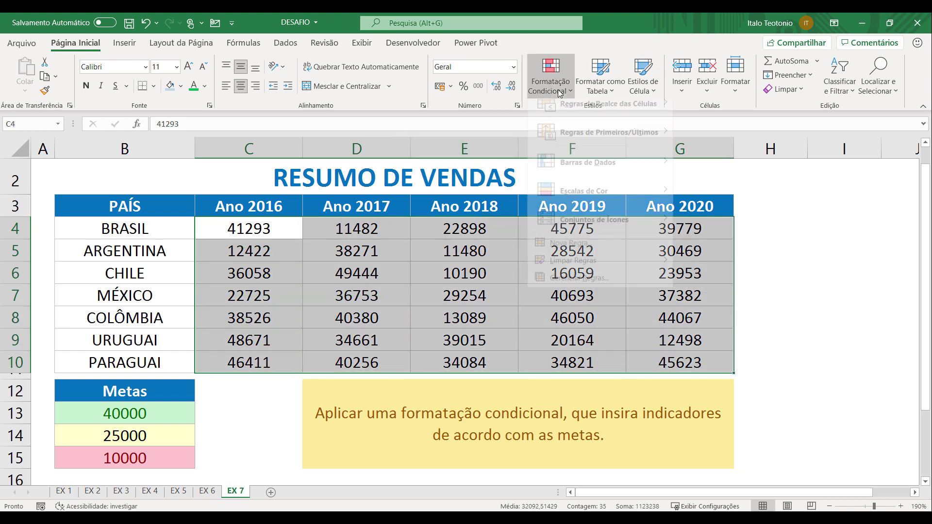
pyautogui.moveTo(617, 238)
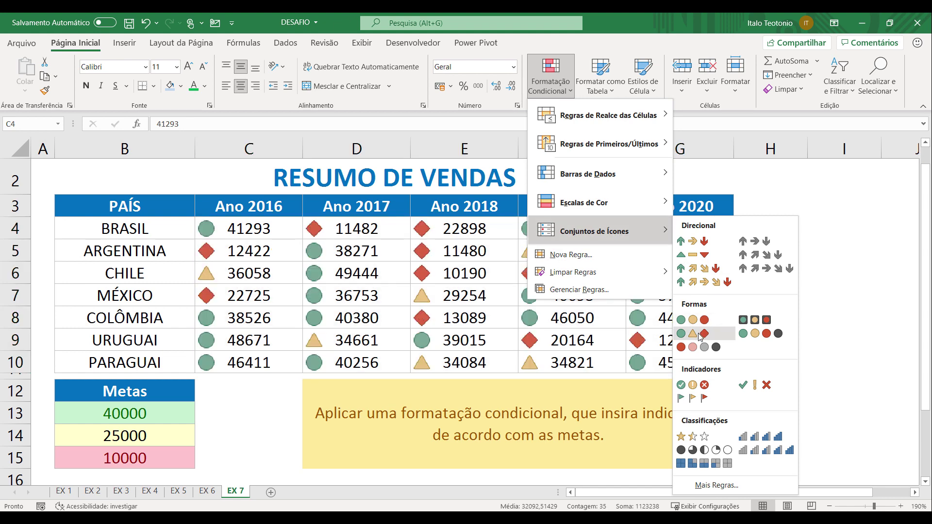
pyautogui.click(701, 336)
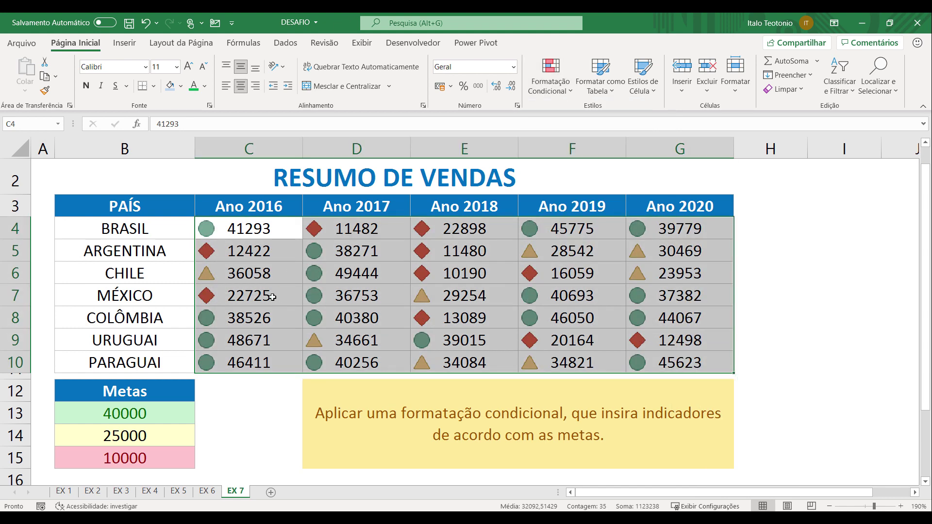
# Open the icon set rule for editing and change both threshold types to Número
pyautogui.click(540, 93)
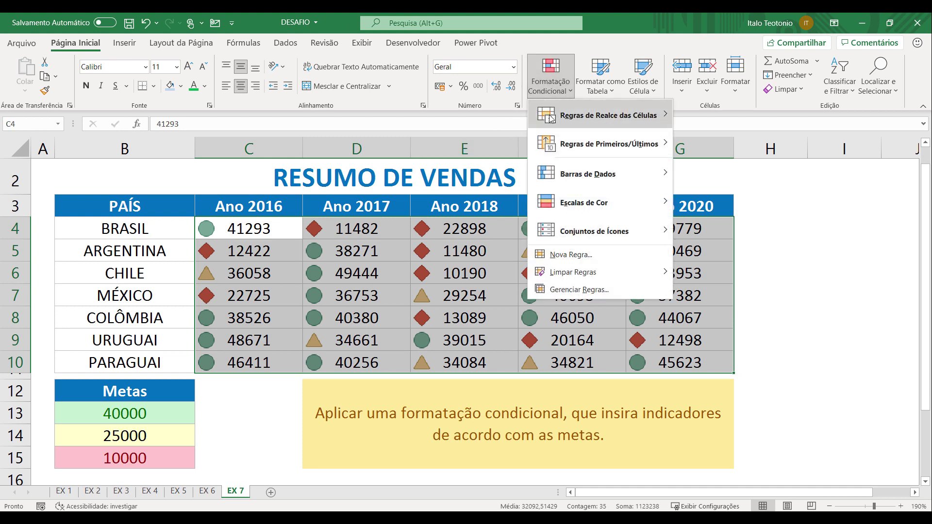
pyautogui.click(574, 290)
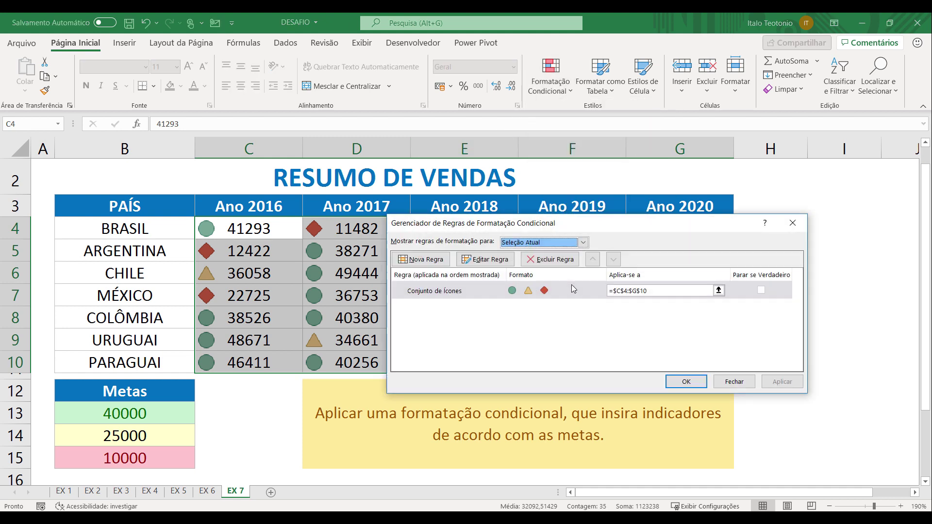
pyautogui.click(502, 263)
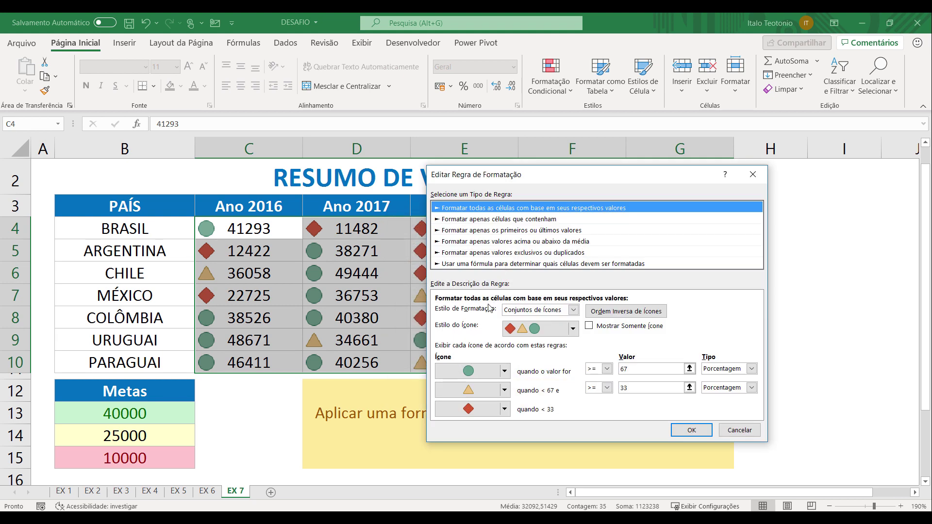
pyautogui.moveTo(585, 181); pyautogui.dragTo(686, 134)
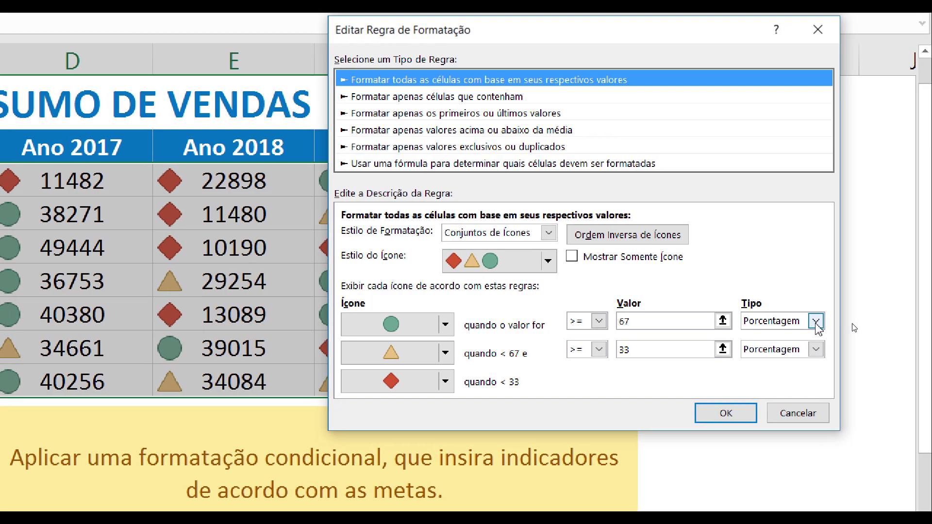
pyautogui.click(853, 325)
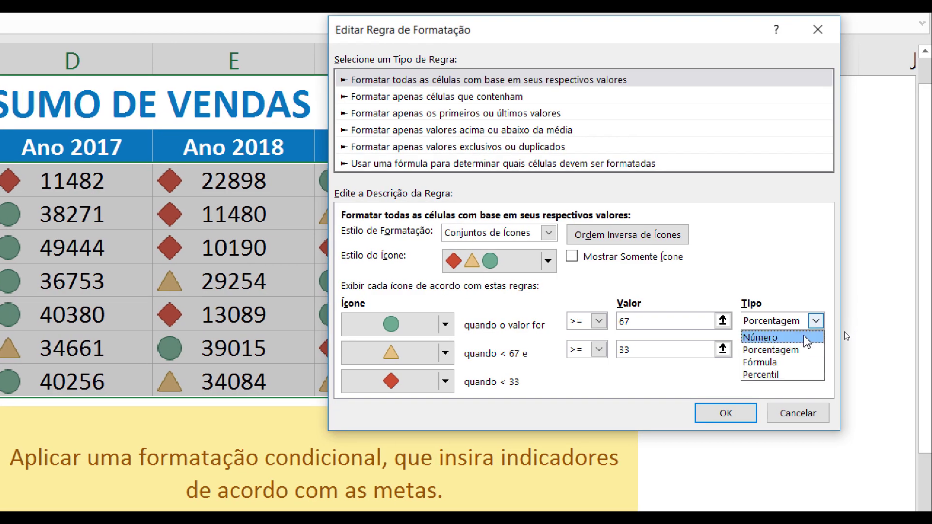
pyautogui.click(805, 338)
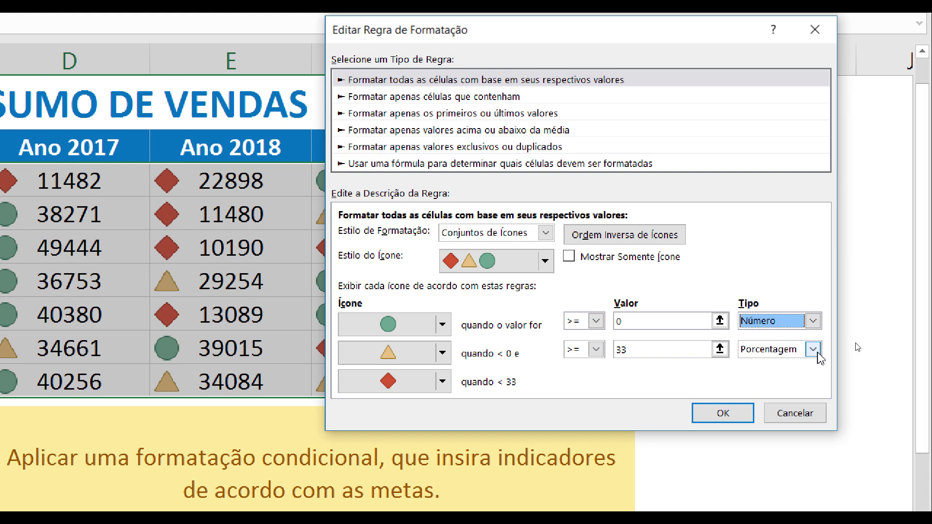
pyautogui.click(816, 349)
pyautogui.click(785, 369)
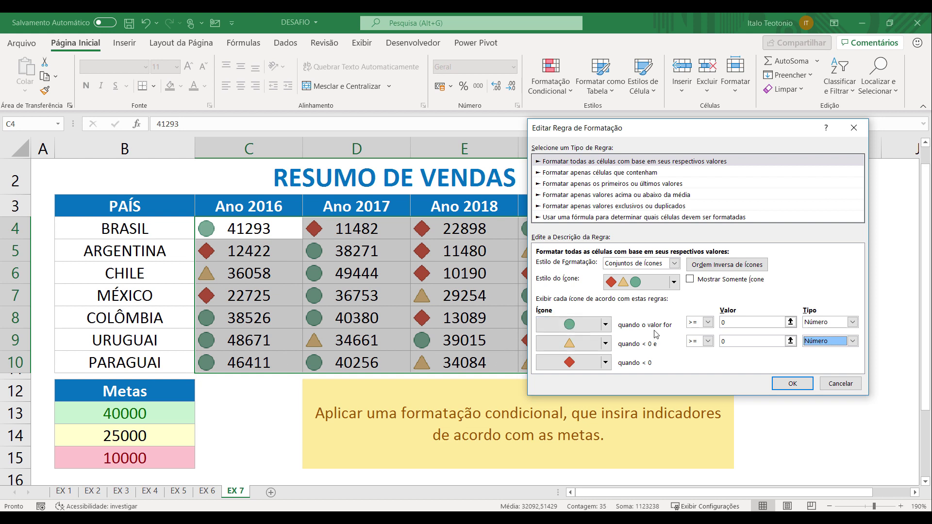
# Set the green circle's threshold to =$B$13 and the yellow triangle's to =$B$14, and confirm the rule edit
pyautogui.doubleClick(730, 323)
pyautogui.press('BackSpace')
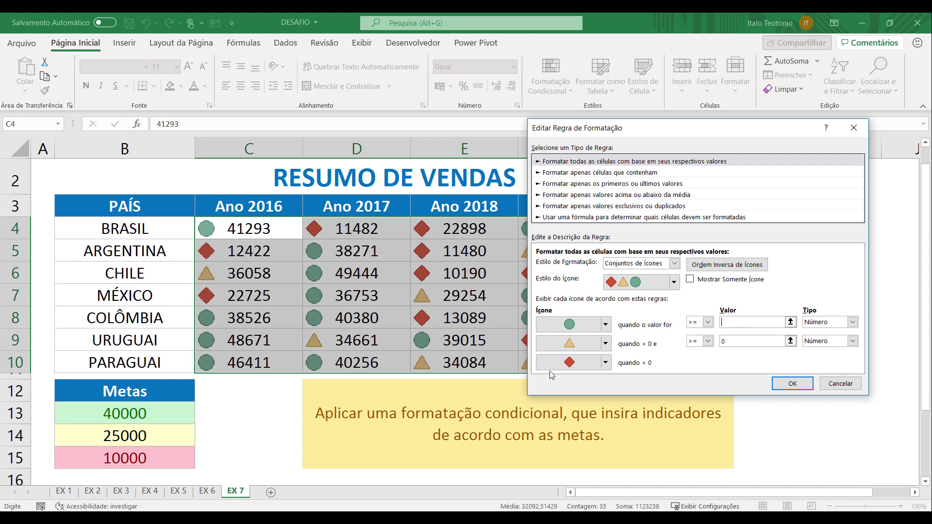
pyautogui.click(160, 414)
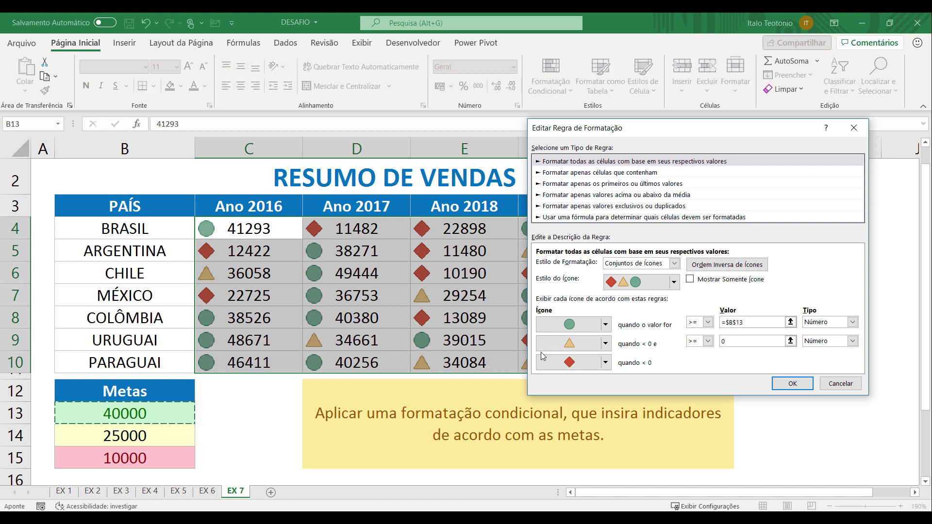
pyautogui.click(723, 341)
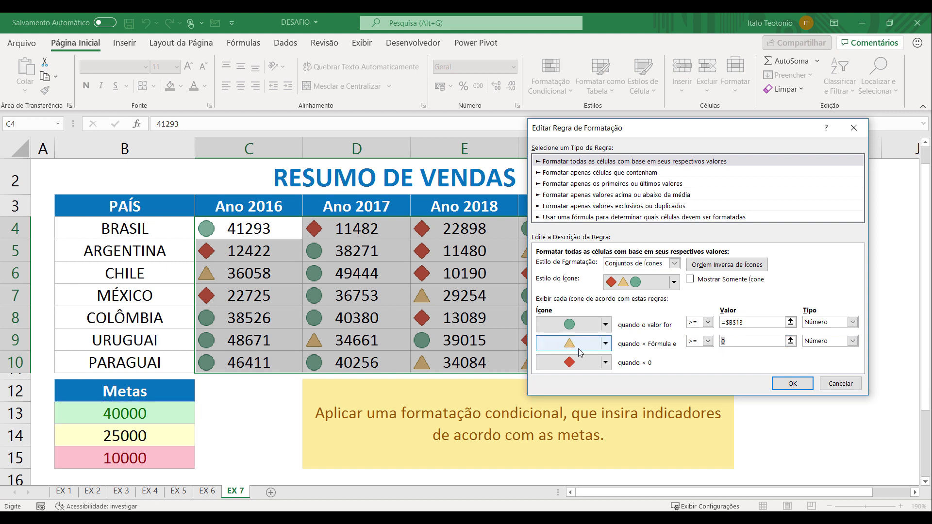
pyautogui.press('Delete')
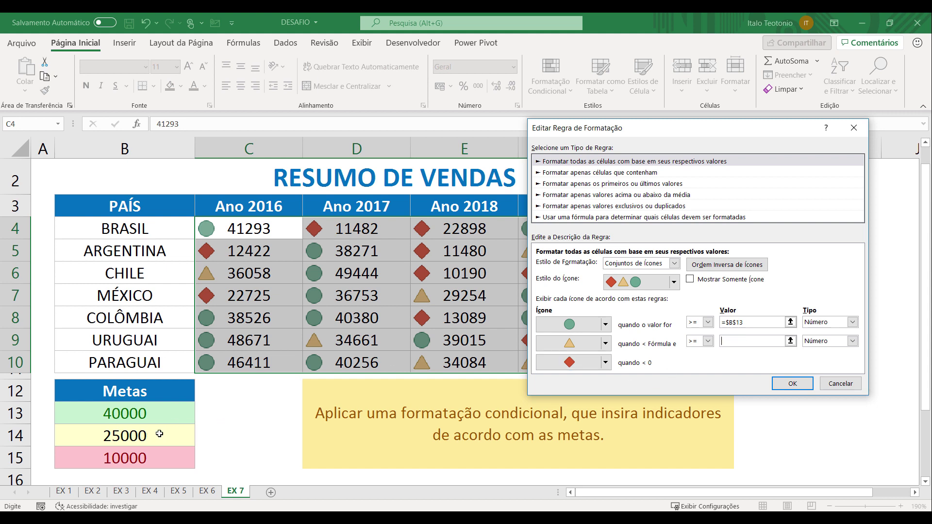
pyautogui.click(159, 433)
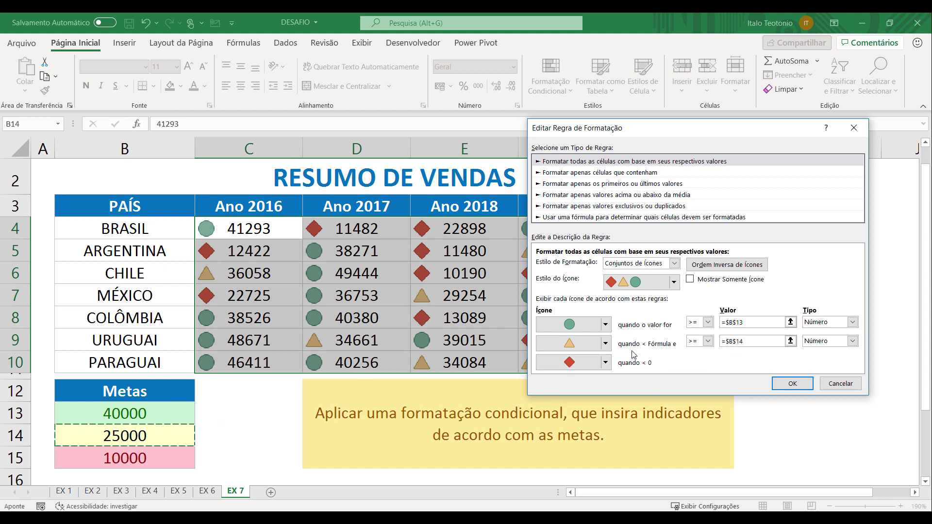
pyautogui.press('Tab')
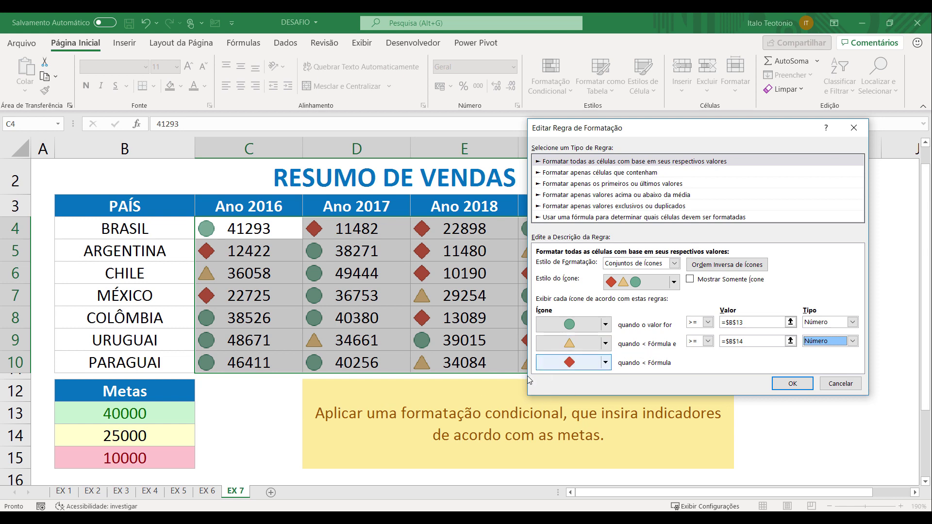
pyautogui.click(793, 384)
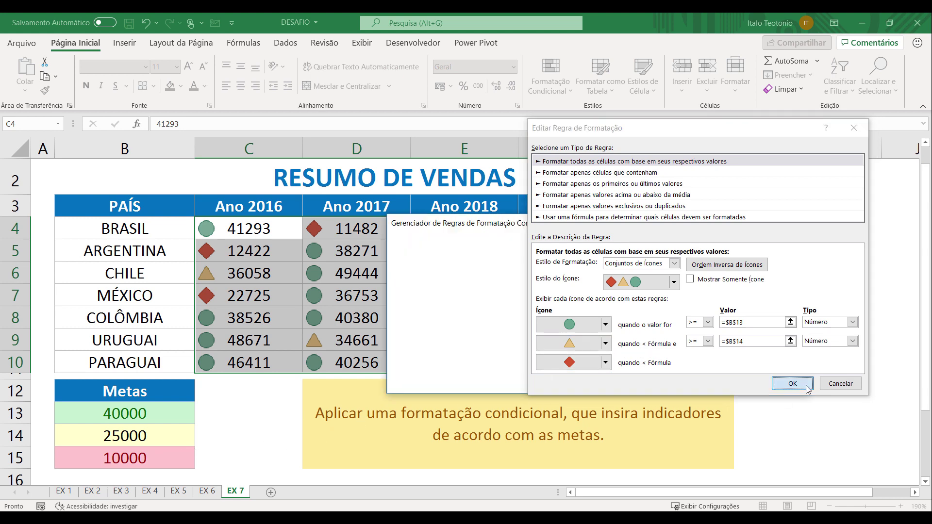
# Apply the edited icon set rule, close the rules manager, and check the icons in the sales table against the targets
pyautogui.click(685, 382)
pyautogui.click(243, 417)
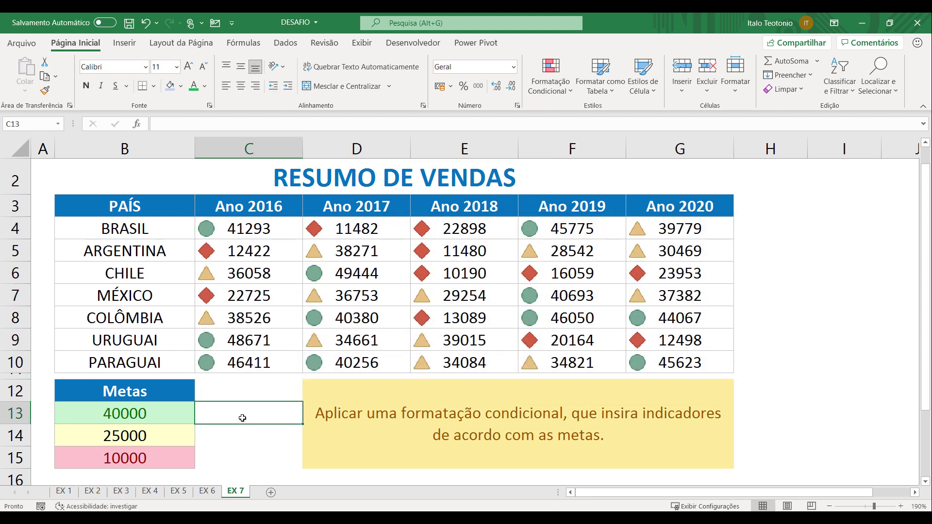
pyautogui.click(357, 274)
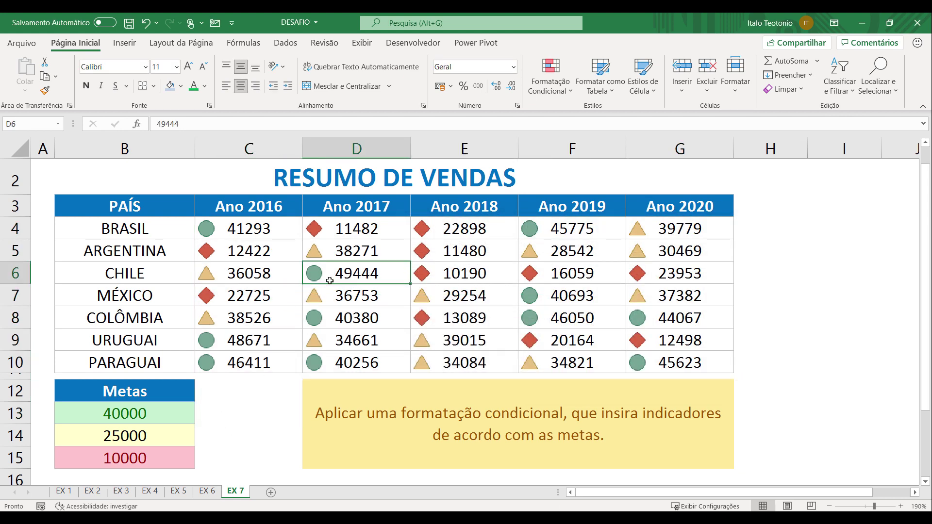
pyautogui.click(551, 301)
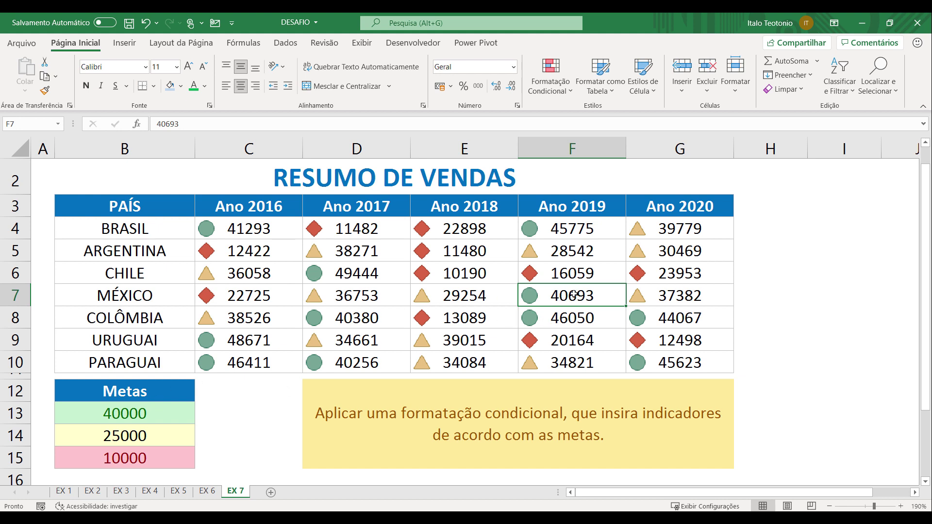
# Try 45000 as the green target in B13, check the icons in the sales table, and undo the change
pyautogui.click(125, 413)
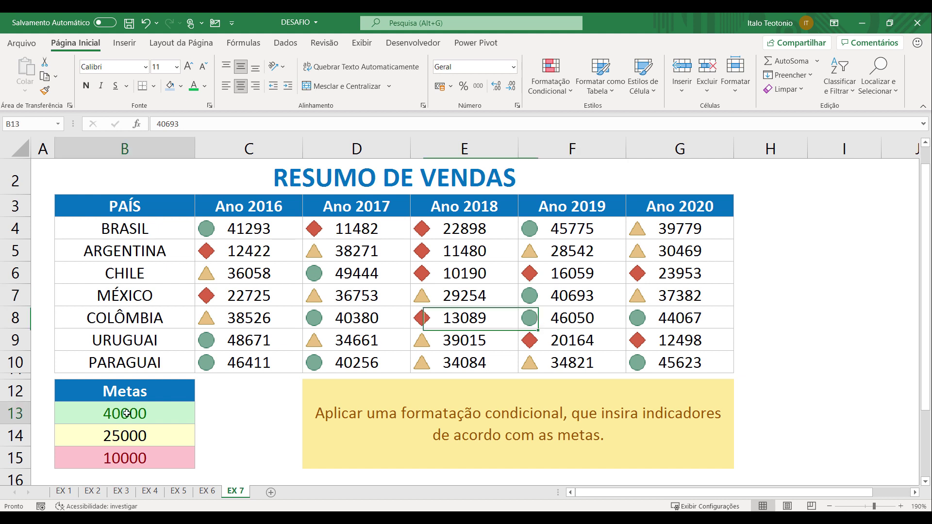
pyautogui.write('45000')
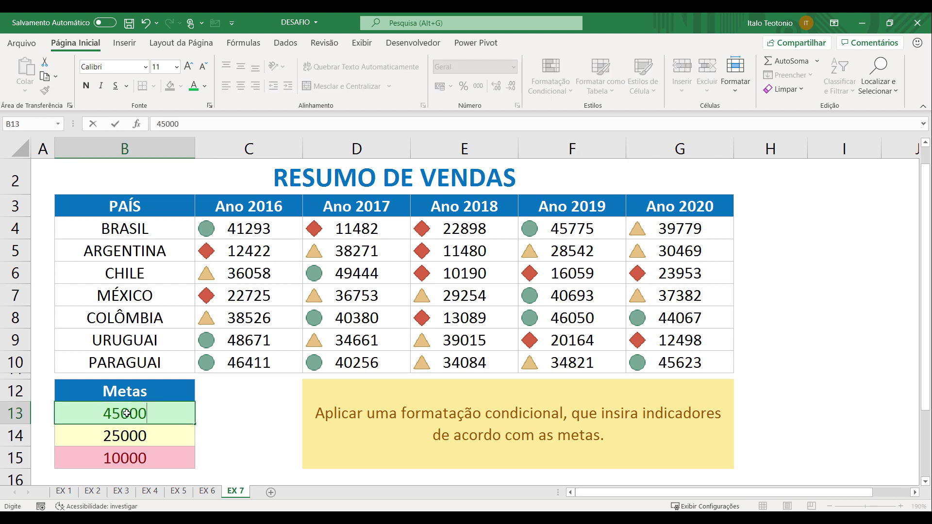
pyautogui.press('Return')
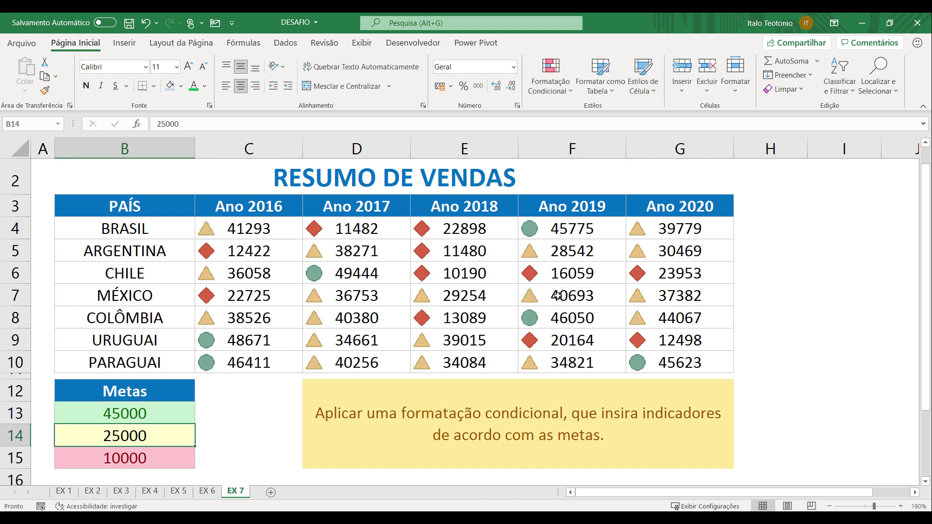
pyautogui.click(666, 319)
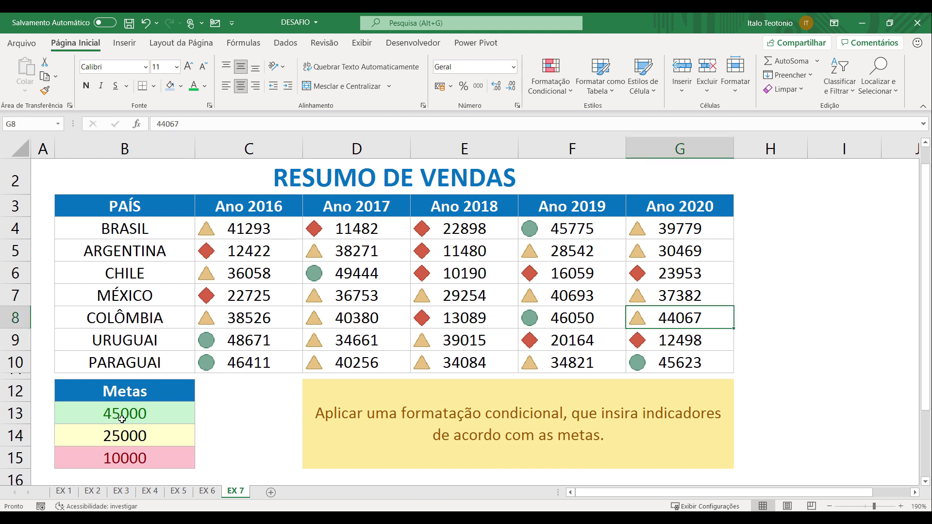
pyautogui.hotkey('ctrl', 'z')
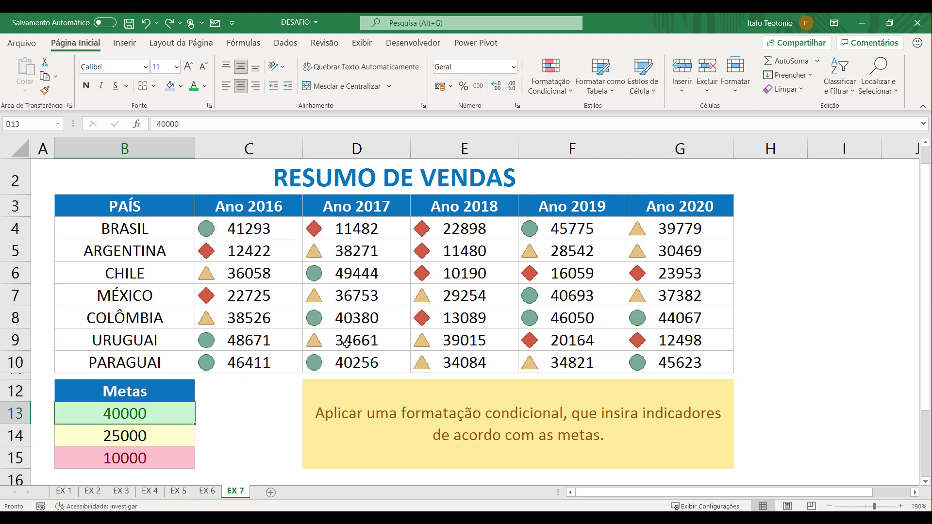
# Try 20000 as the yellow target in B14 to test the icons, and undo the change
pyautogui.click(153, 434)
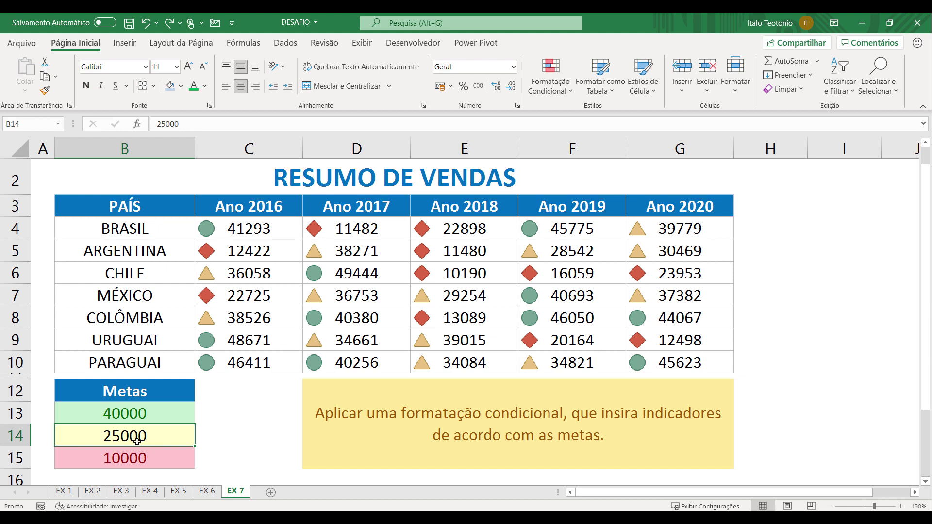
pyautogui.press('F2')
pyautogui.press('BackSpace')
pyautogui.press('BackSpace')
pyautogui.press('BackSpace')
pyautogui.press('BackSpace')
pyautogui.write('0000')
pyautogui.press('Return')
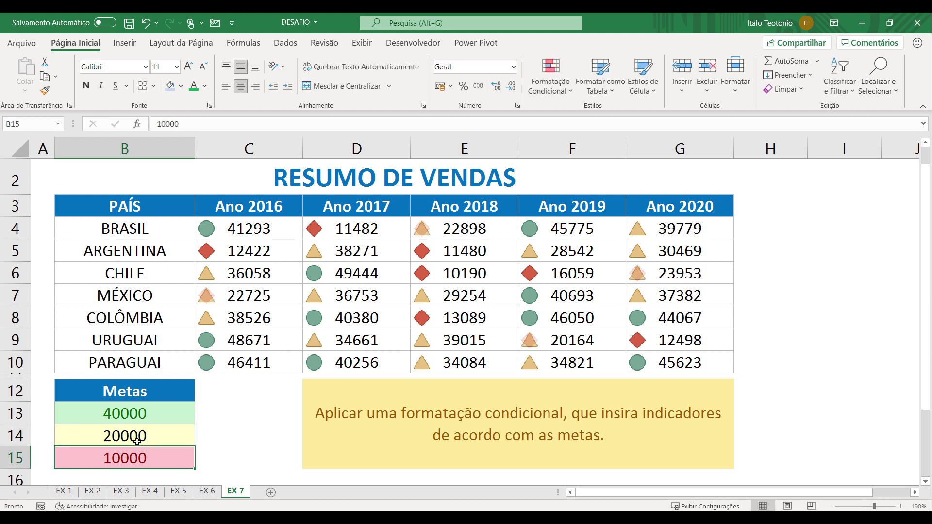
pyautogui.hotkey('ctrl', 'z')
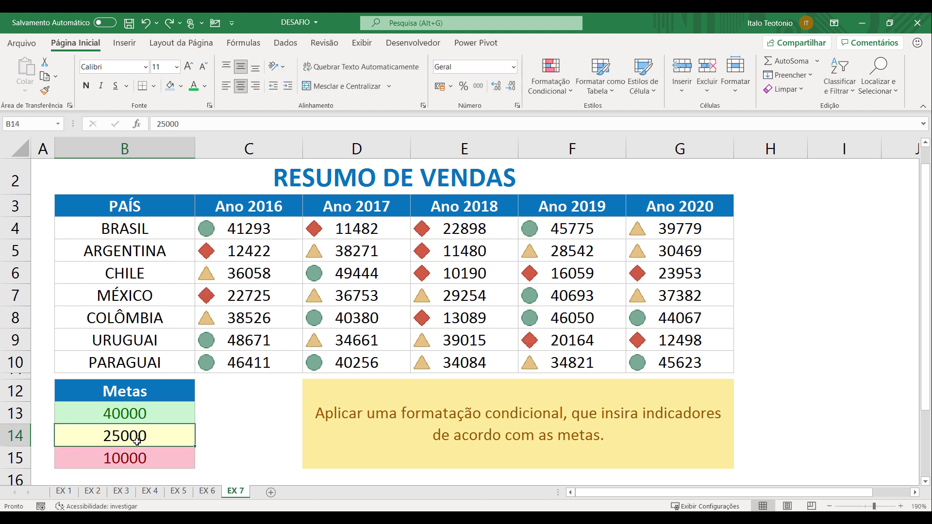